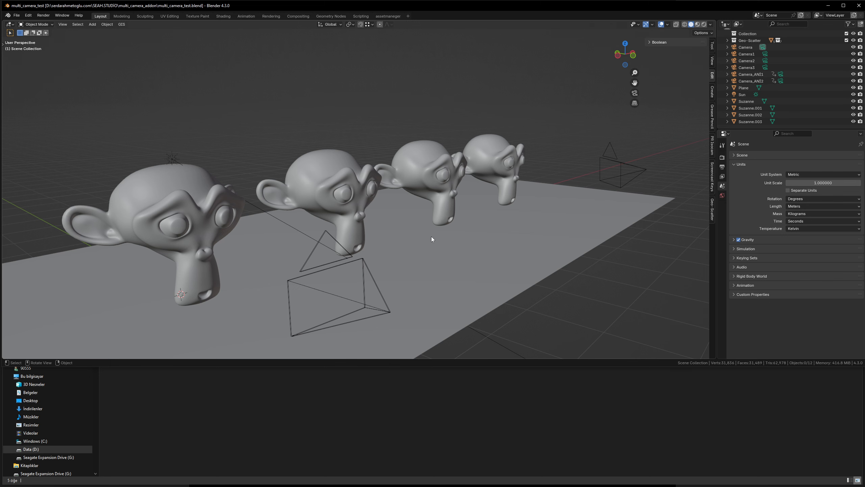
middle_drag(432, 238, 428, 238)
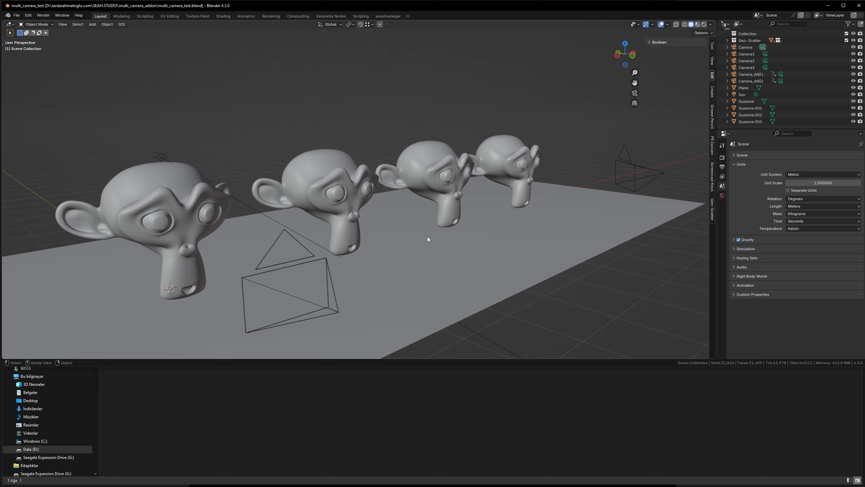
middle_drag(402, 240, 408, 243)
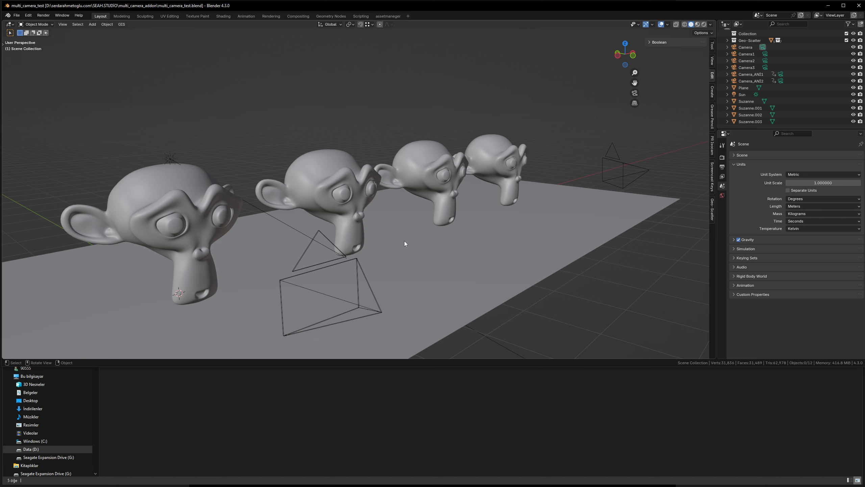
middle_drag(404, 241, 425, 248)
scroll(423, 245, down, 3)
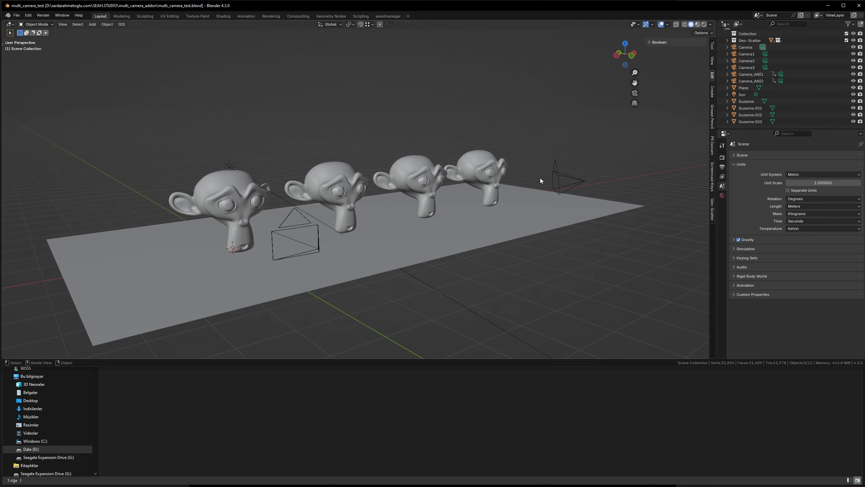
middle_drag(450, 200, 413, 222)
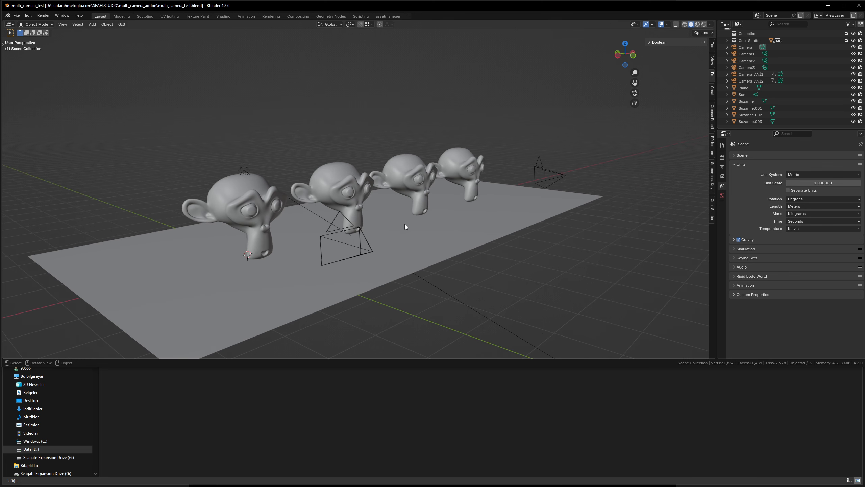
scroll(404, 224, up, 1)
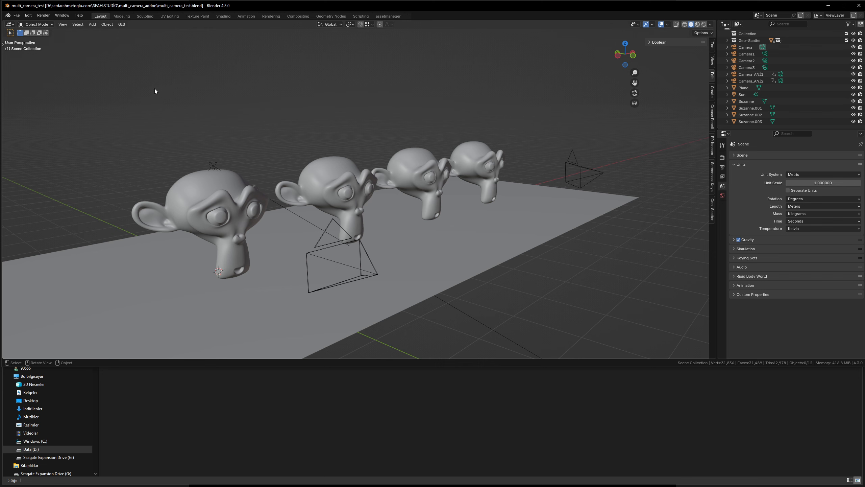
Step: Install the add-on multi_camera_addon_v1.py from disk through the add-on preferences
click(29, 17)
click(46, 101)
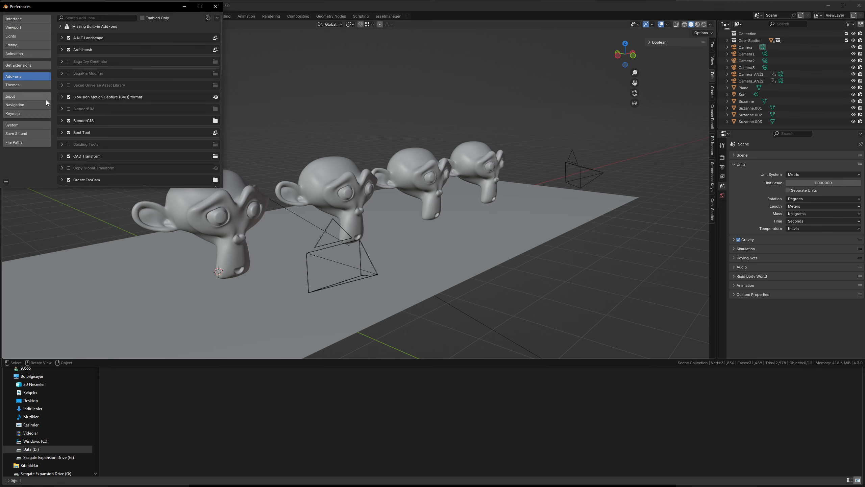
click(217, 17)
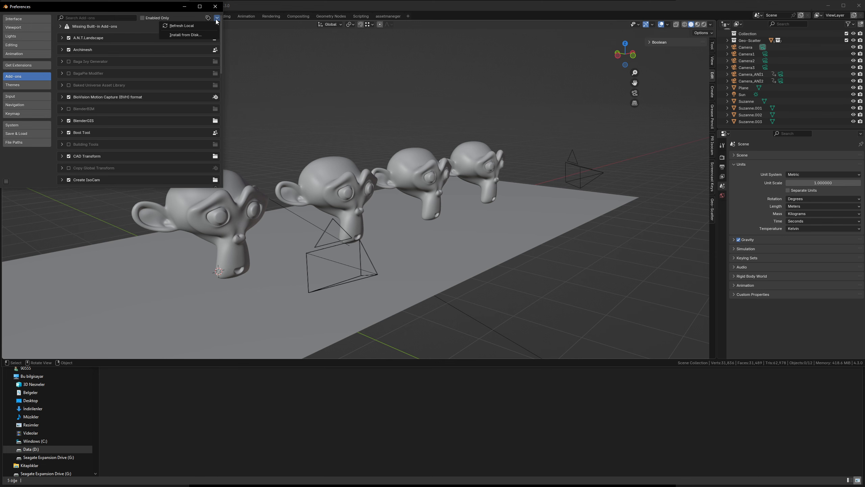
click(197, 33)
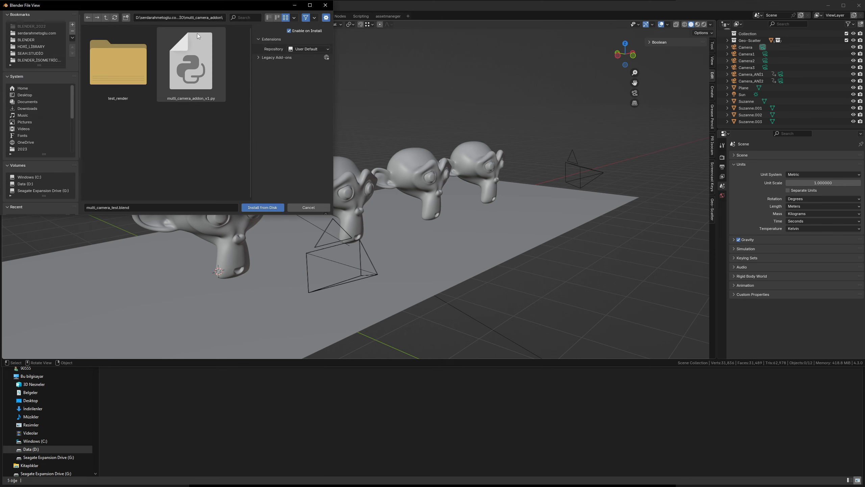
double_click(191, 68)
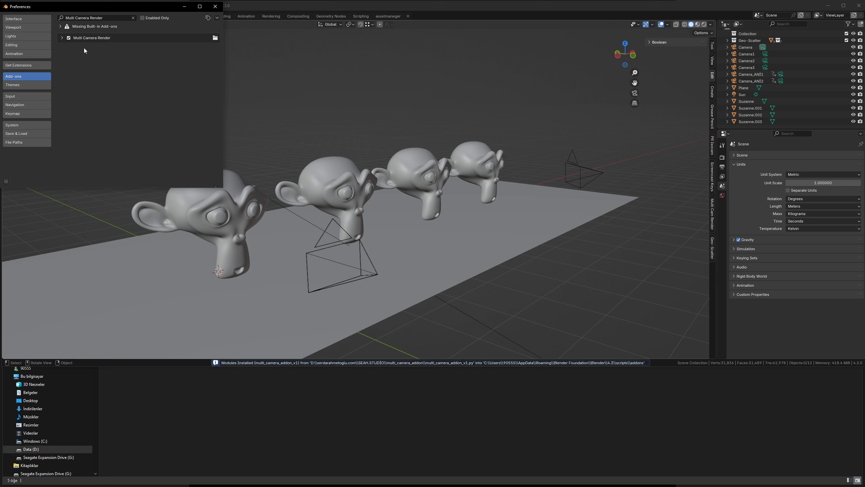
Step: Check the details of the Multi Camera Render add-on, then save and close the preferences
click(61, 38)
click(62, 38)
click(62, 38)
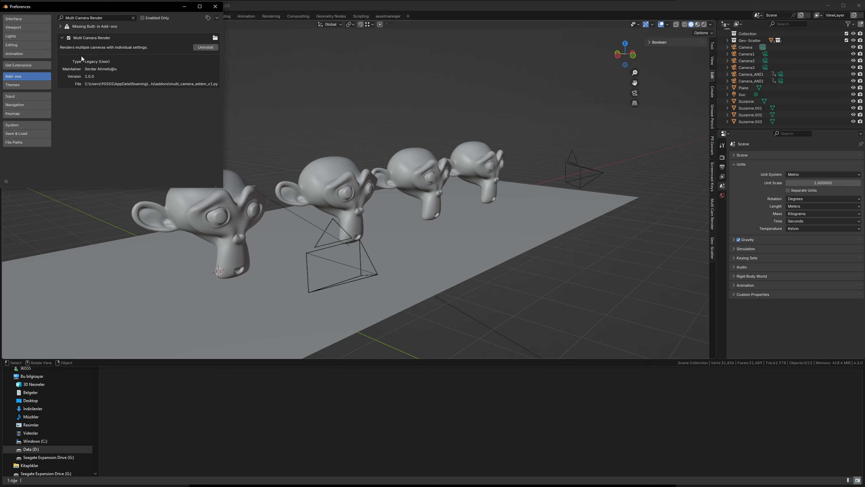
click(62, 38)
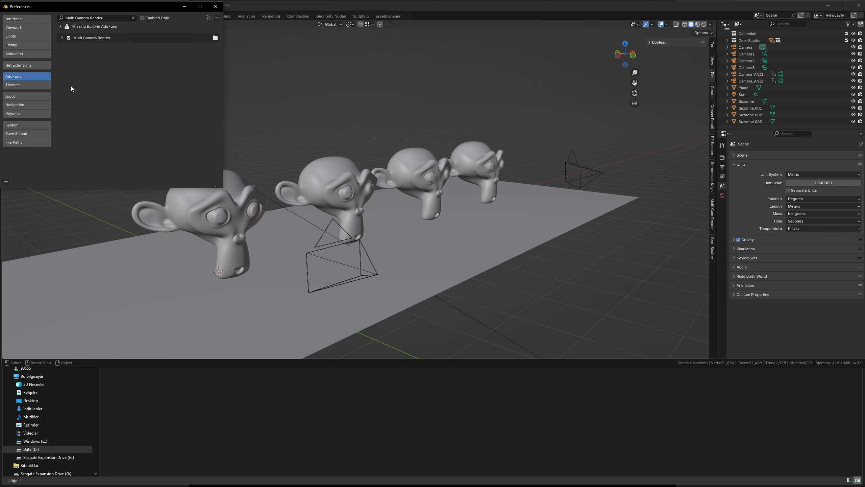
click(6, 181)
click(30, 160)
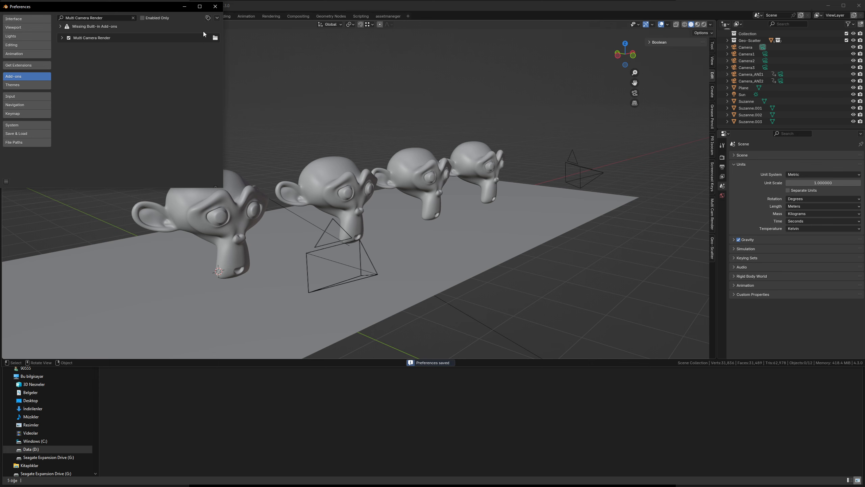
click(215, 6)
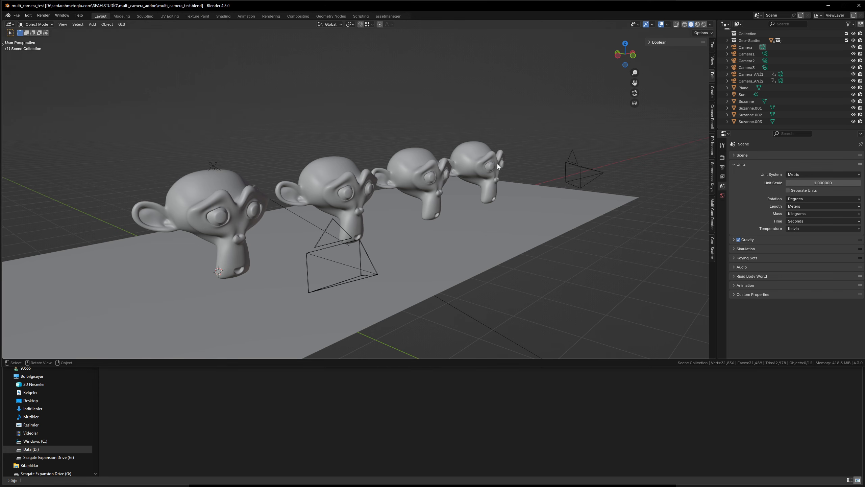
Step: Show the Multi Camera Render controls in the viewport and the scene's output properties with the Output section expanded
click(713, 216)
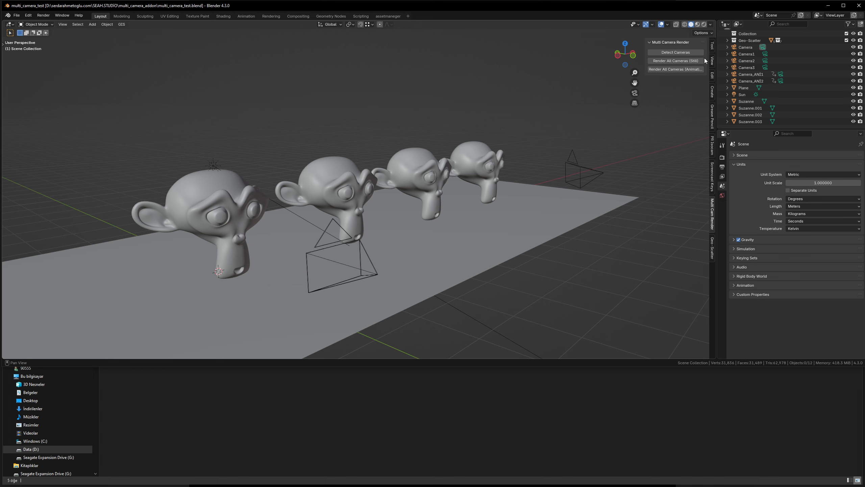
click(722, 157)
click(723, 167)
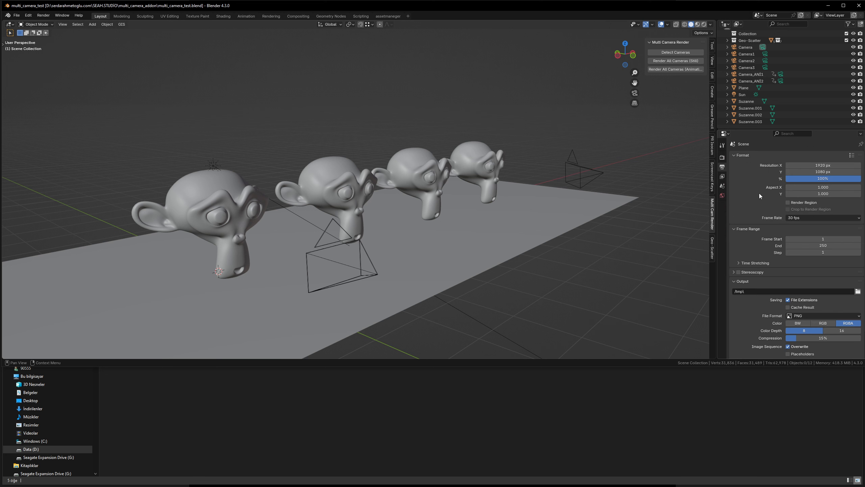
scroll(777, 211, down, 2)
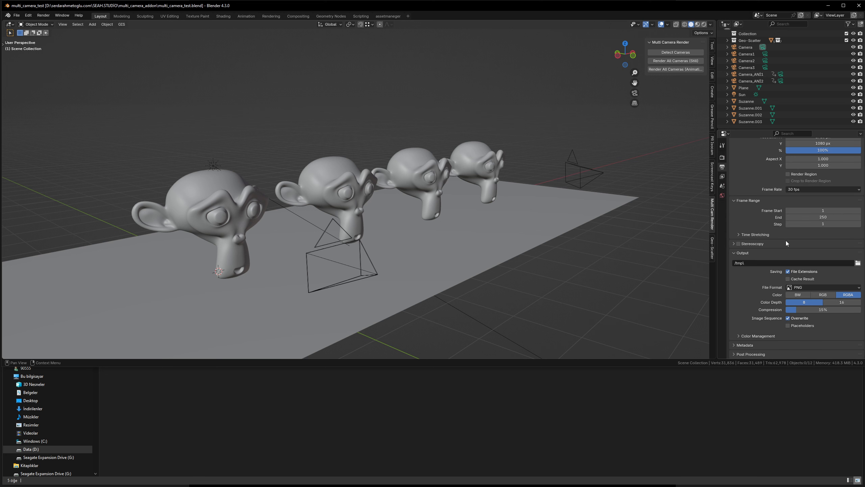
click(733, 254)
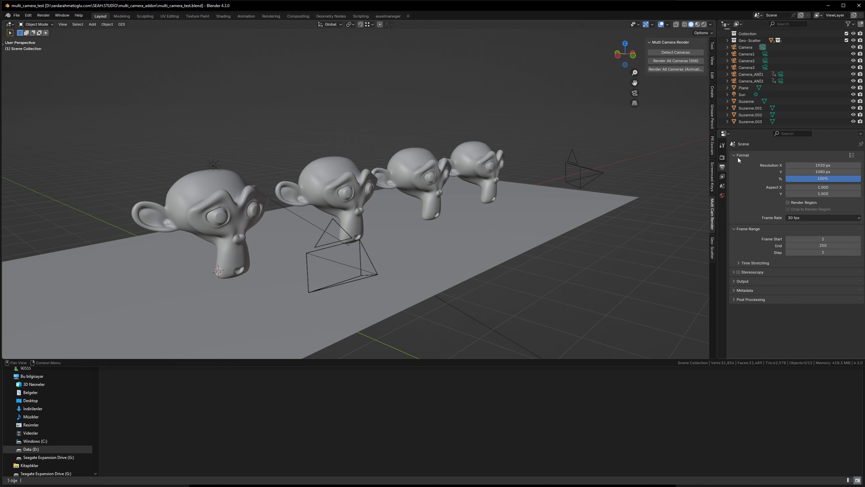
click(733, 282)
scroll(812, 250, down, 2)
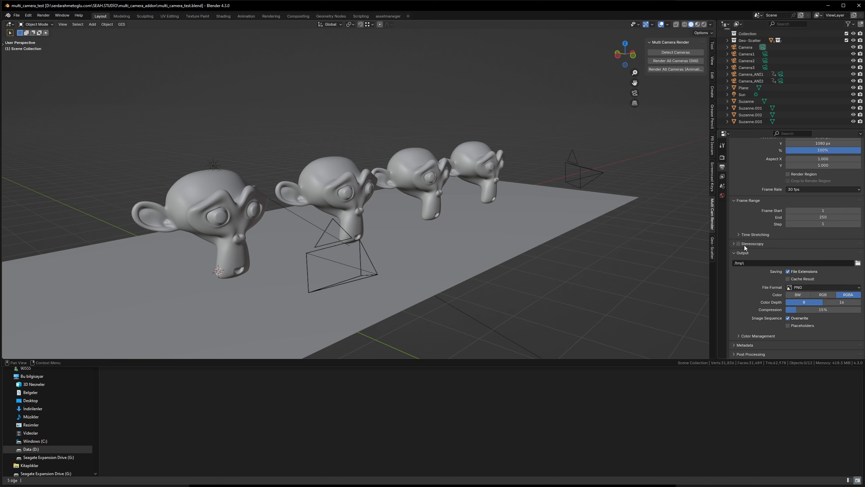
middle_drag(601, 203, 599, 199)
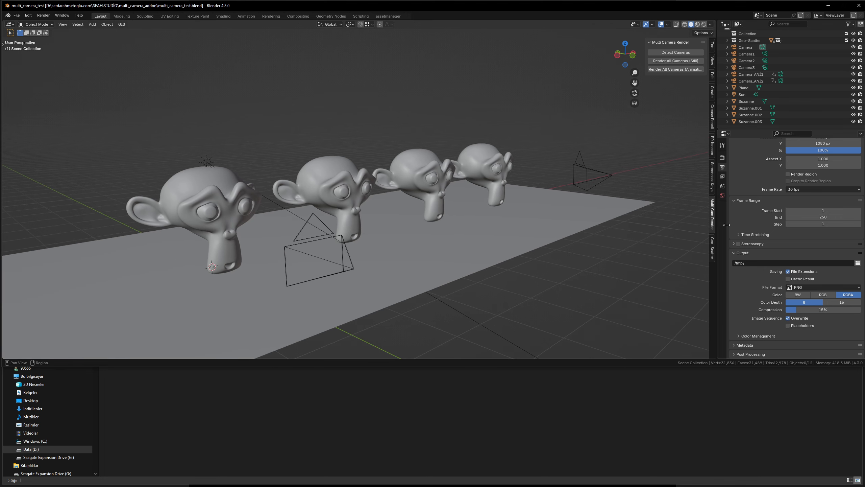
Step: Detect the scene's cameras with Multi Camera Render and widen the sidebar so the camera settings are readable
click(675, 53)
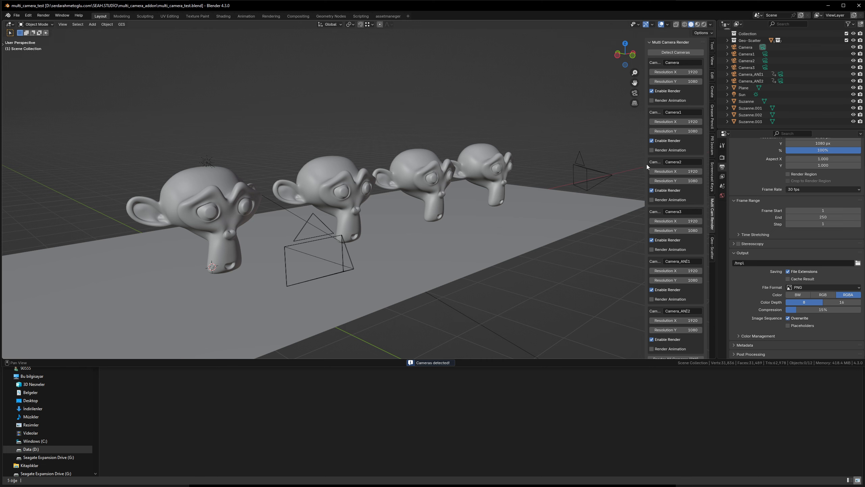
drag(646, 163, 577, 166)
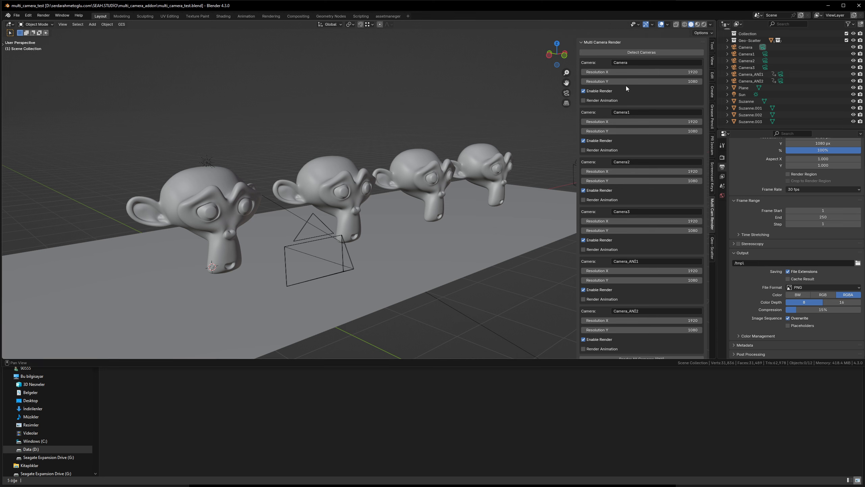
scroll(627, 94, down, 3)
scroll(616, 290, up, 3)
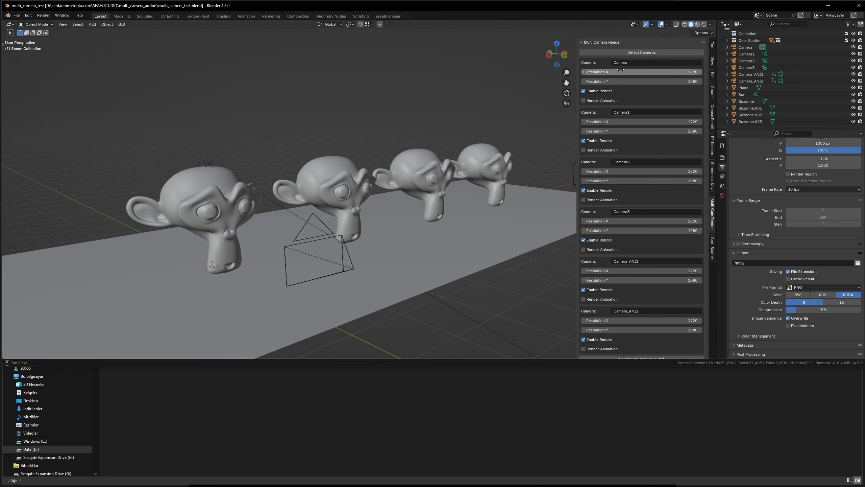
Step: Set the render output path to the test_render folder and the file format to JPEG
click(857, 263)
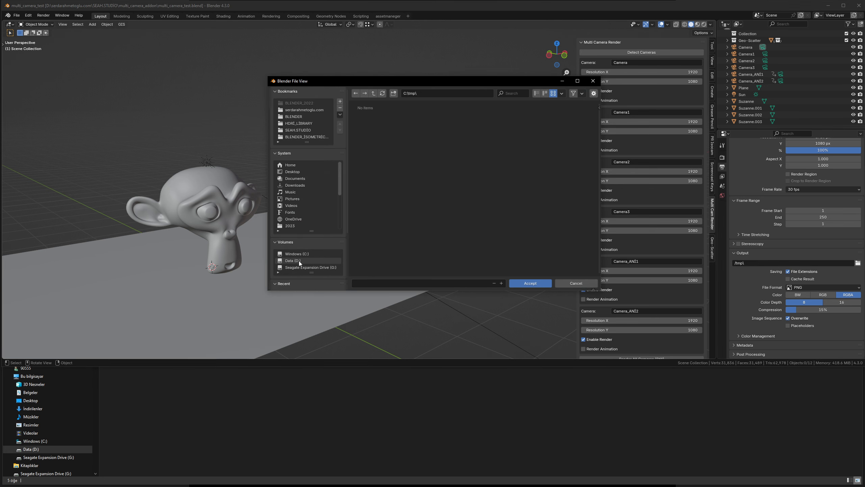
scroll(315, 266, down, 4)
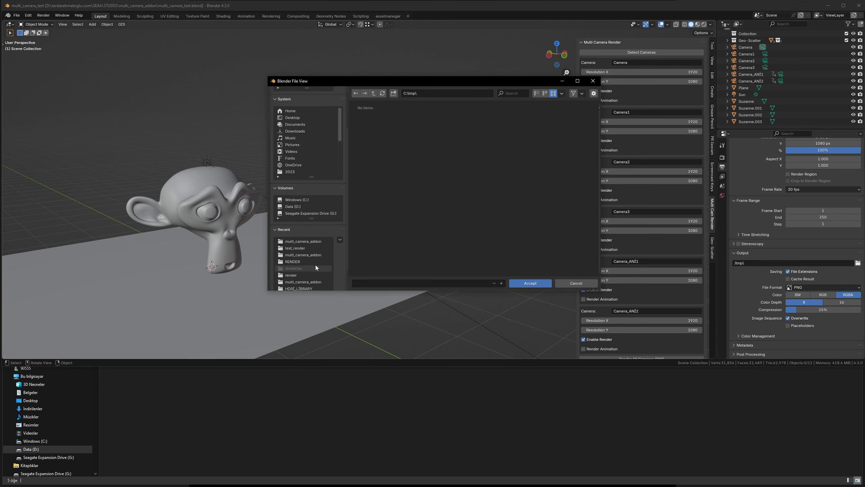
click(298, 248)
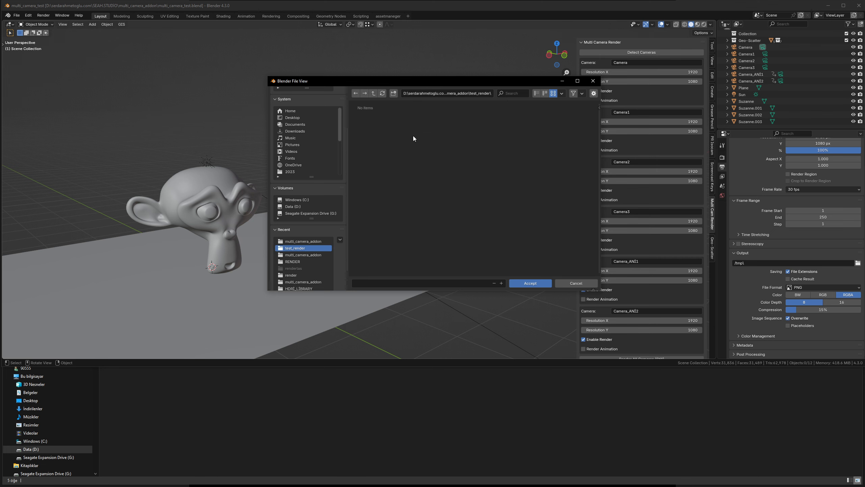
click(534, 283)
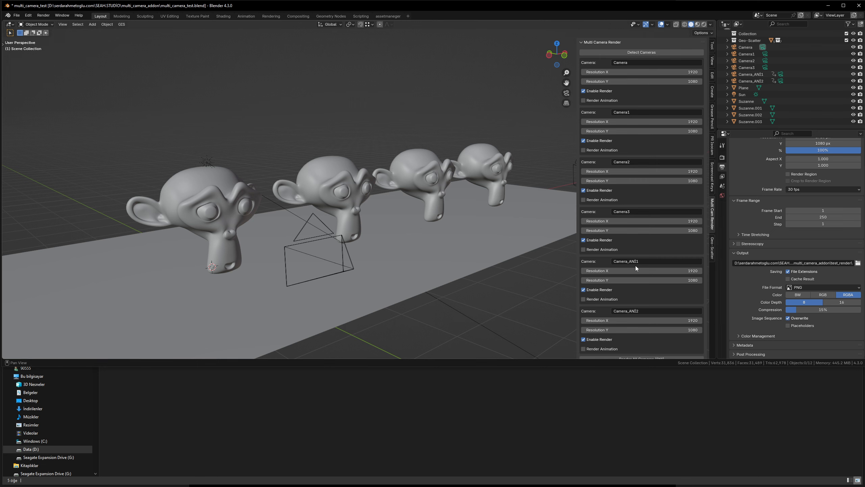
click(810, 286)
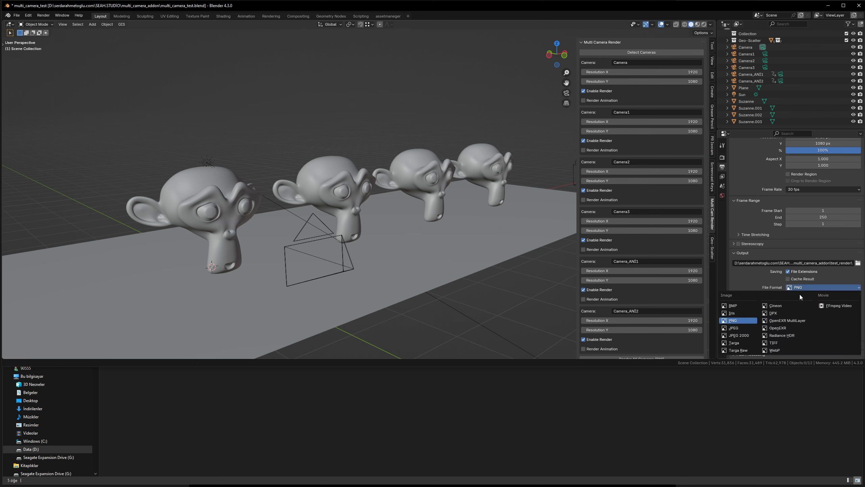
click(736, 328)
Step: Render stills from all cameras and open the test_render folder in File Explorer to check the output images
scroll(635, 126, down, 1)
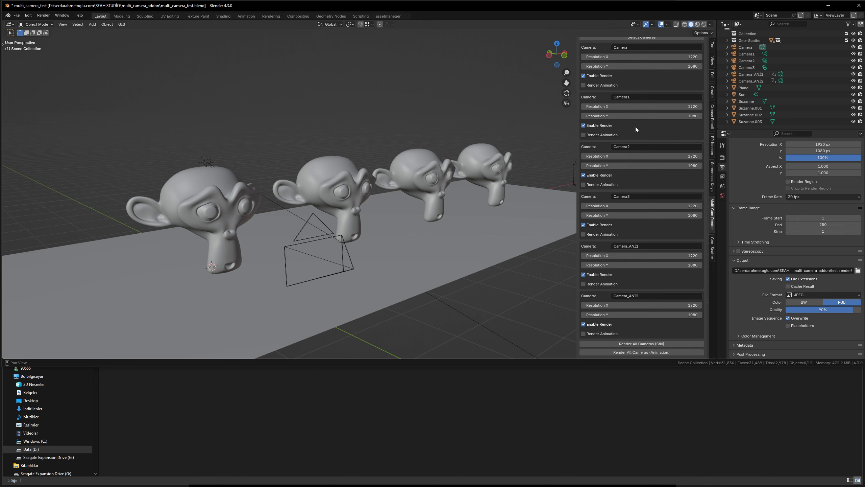
click(614, 344)
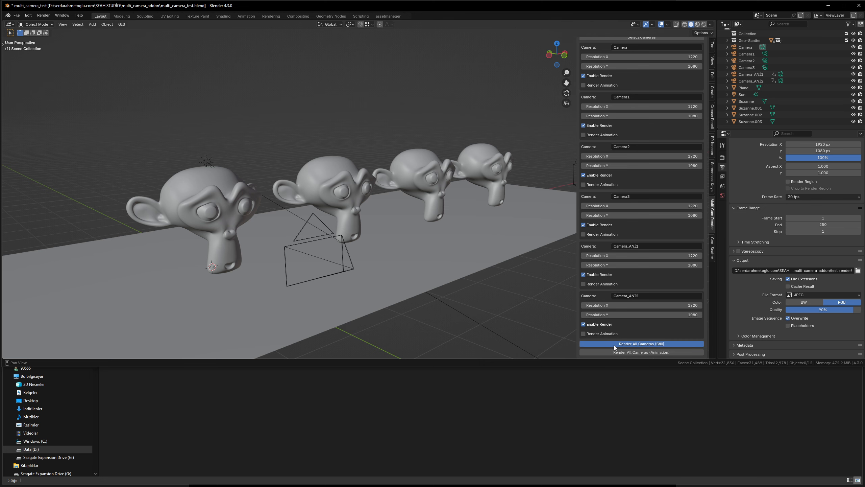
click(327, 388)
click(117, 352)
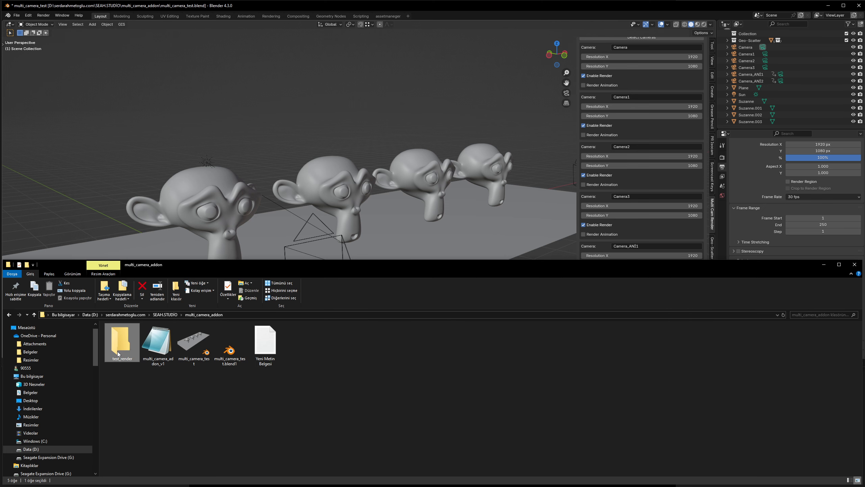
double_click(118, 352)
click(502, 17)
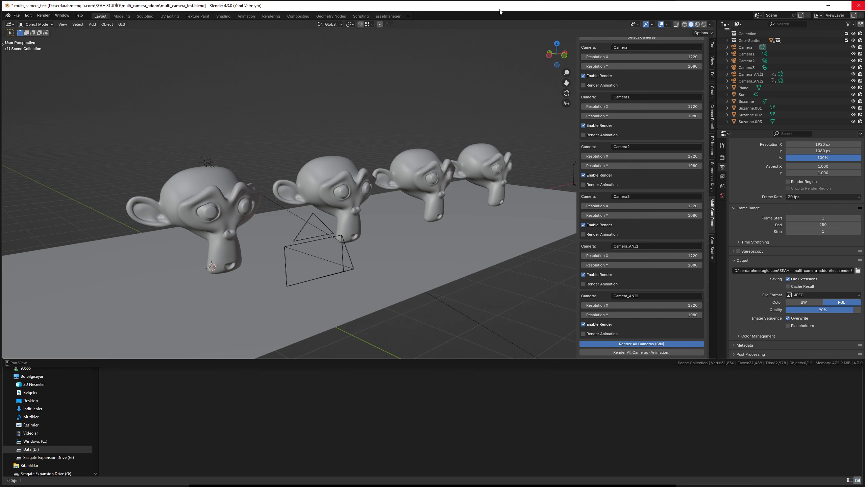
click(300, 401)
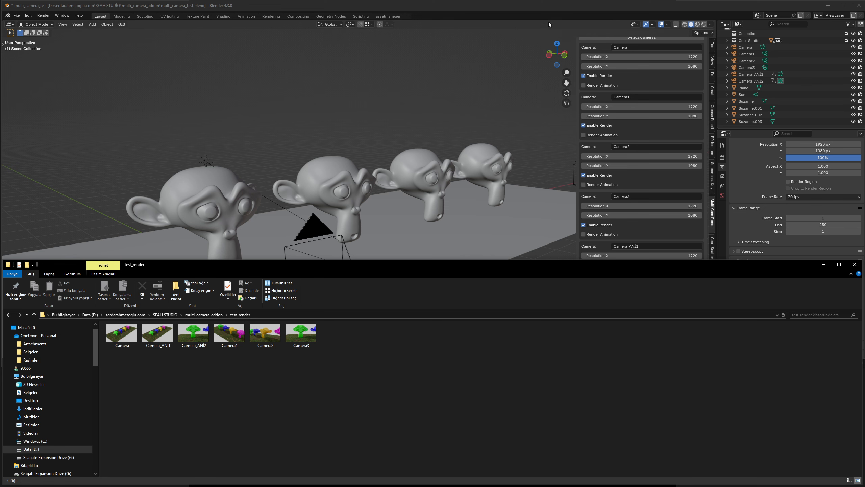
Step: Return to Blender and set Resolution X of the camera named Camera to 1080
click(538, 10)
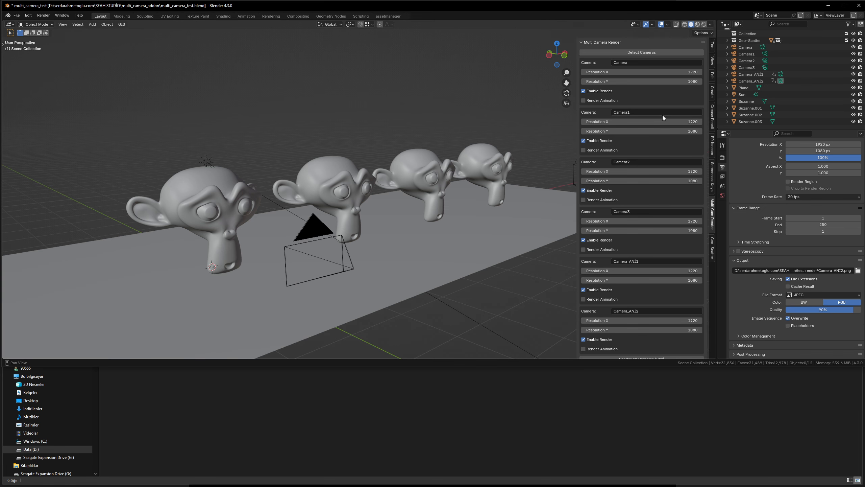
click(676, 72)
text(1080)
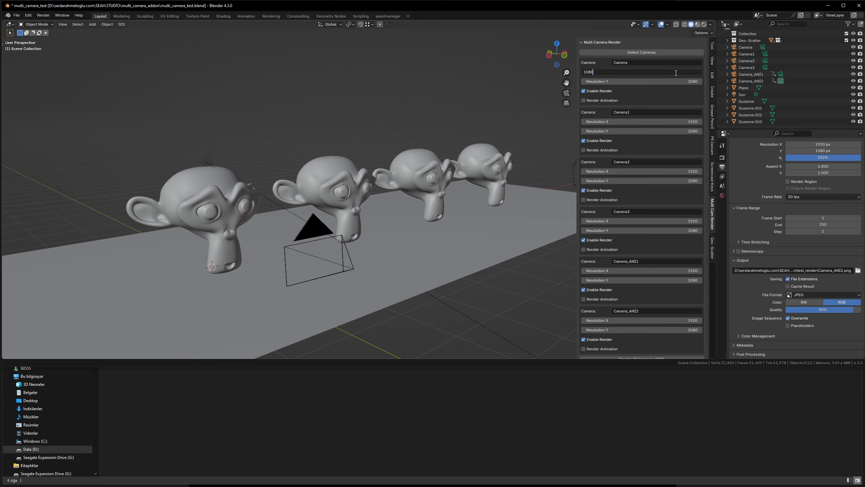
key(Return)
Step: Set Camera1's resolution to 1080 × 1920 and disable rendering for Camera3, Camera_ANİ1 and Camera_ANİ2
click(647, 122)
text(10)
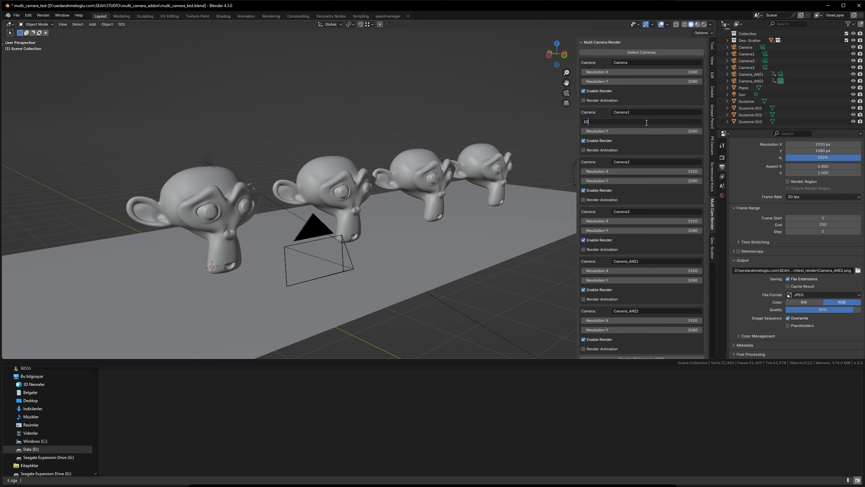
text(0)
key(Tab)
click(646, 122)
text(1080)
key(Tab)
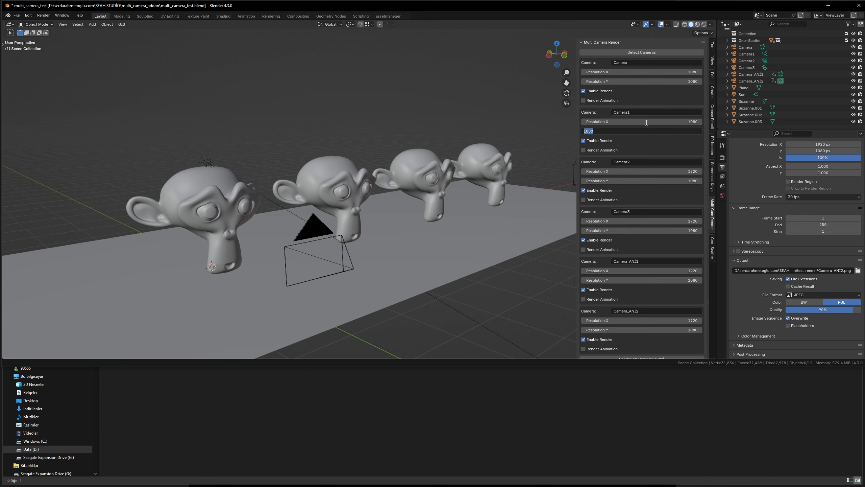
text(1920)
key(Tab)
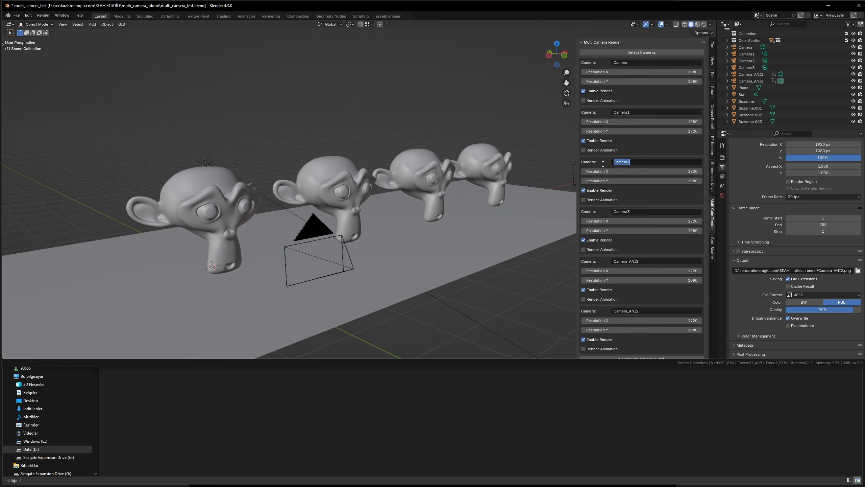
key(Escape)
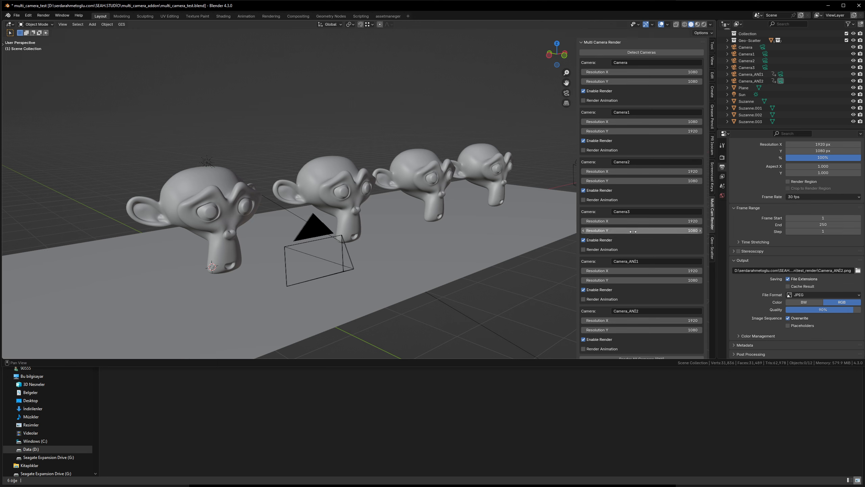
click(583, 290)
click(584, 339)
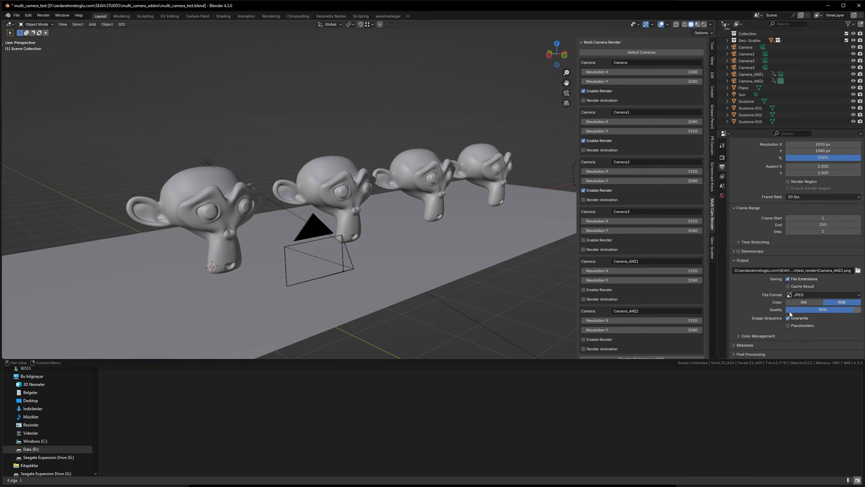
Step: Switch to File Explorer and delete all previously rendered images in the test_render folder
key(alt+Tab)
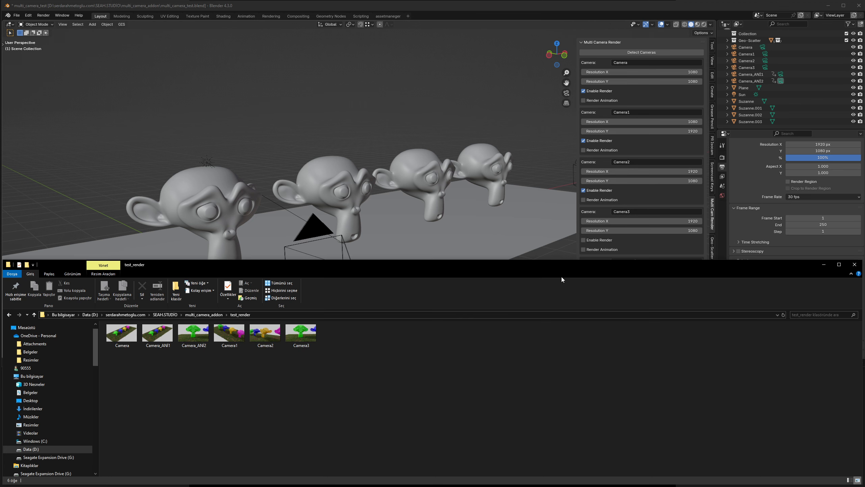
drag(346, 322, 100, 385)
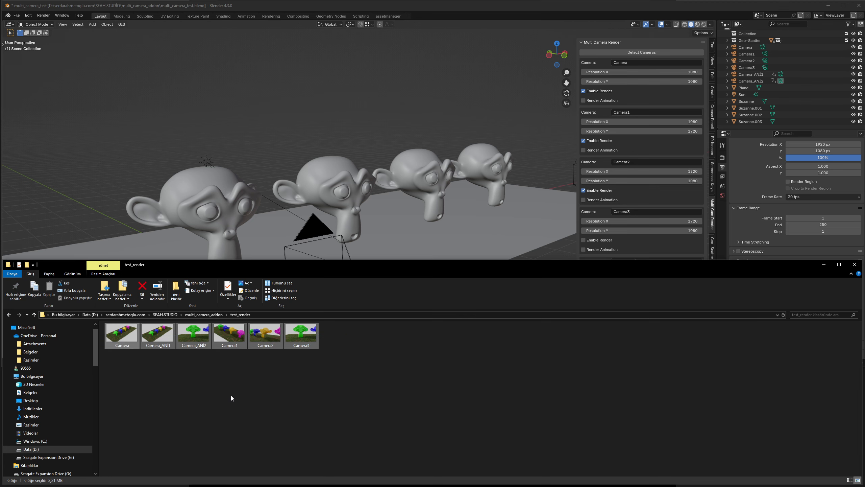
key(Delete)
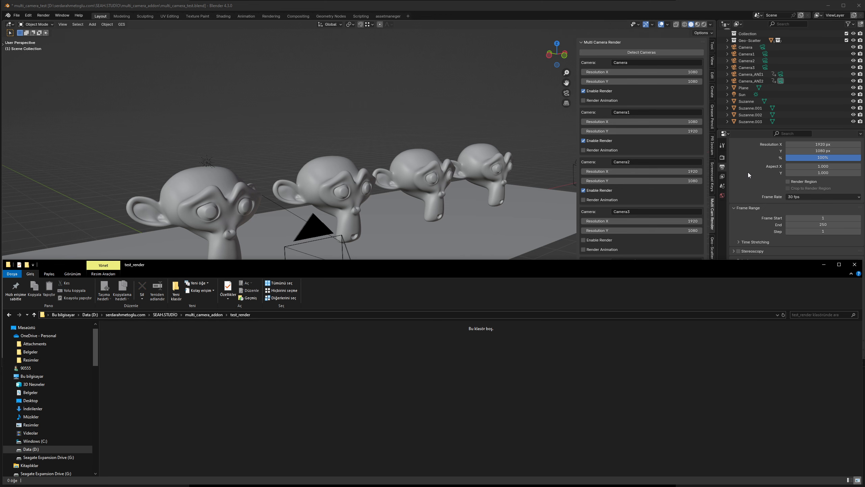
click(782, 232)
click(824, 272)
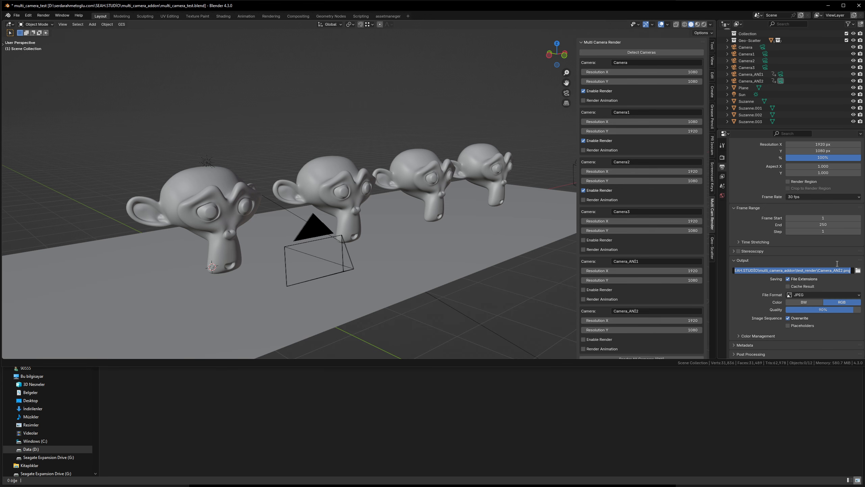
click(858, 271)
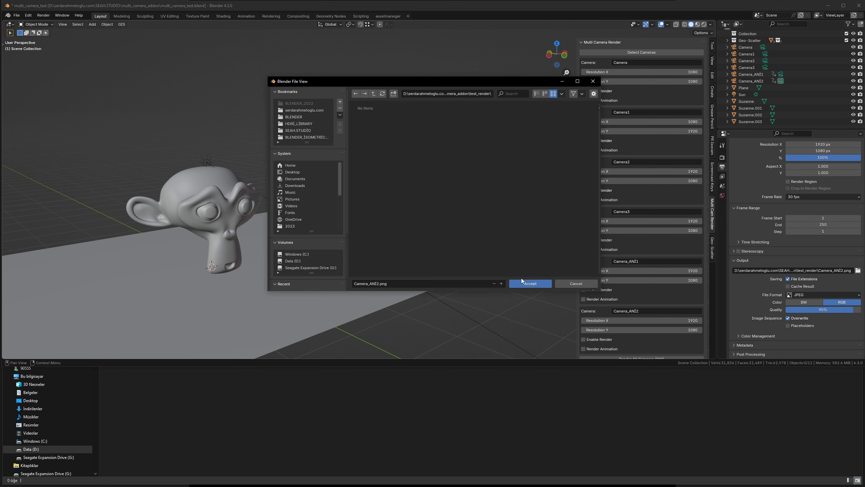
click(524, 284)
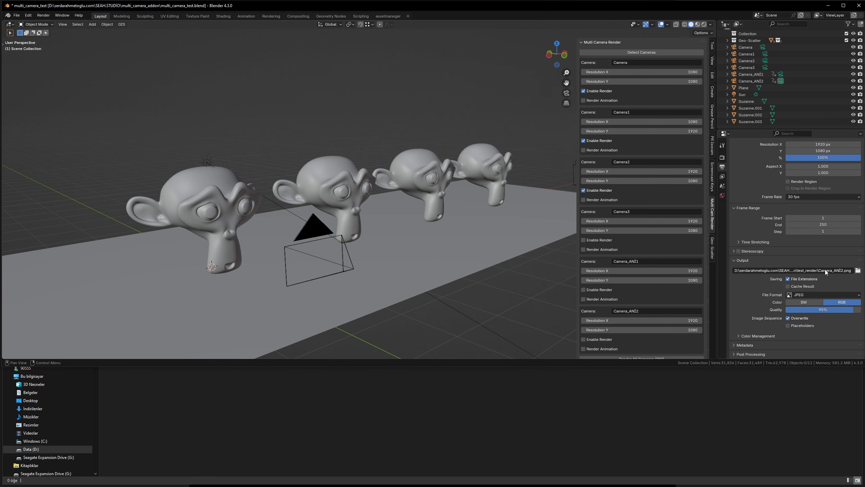
click(825, 271)
click(367, 398)
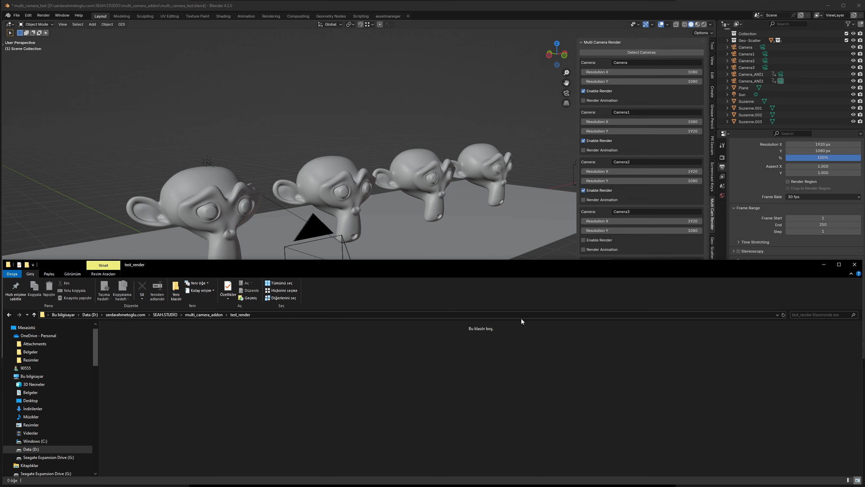
click(501, 315)
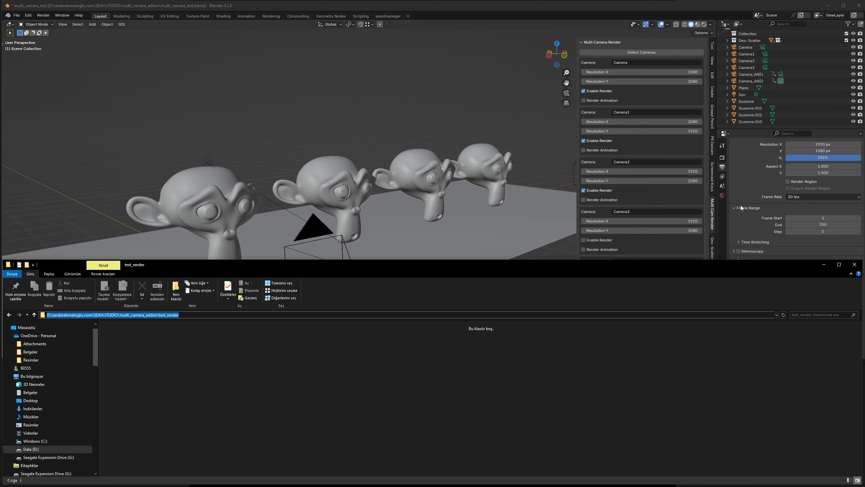
Step: Return to Blender and remove the file name from the render output path, keeping only the test_render folder
click(751, 180)
click(857, 270)
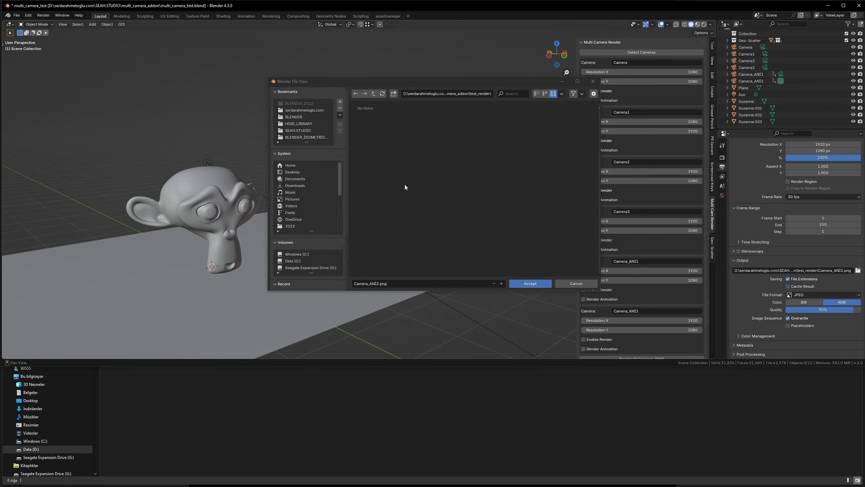
click(425, 284)
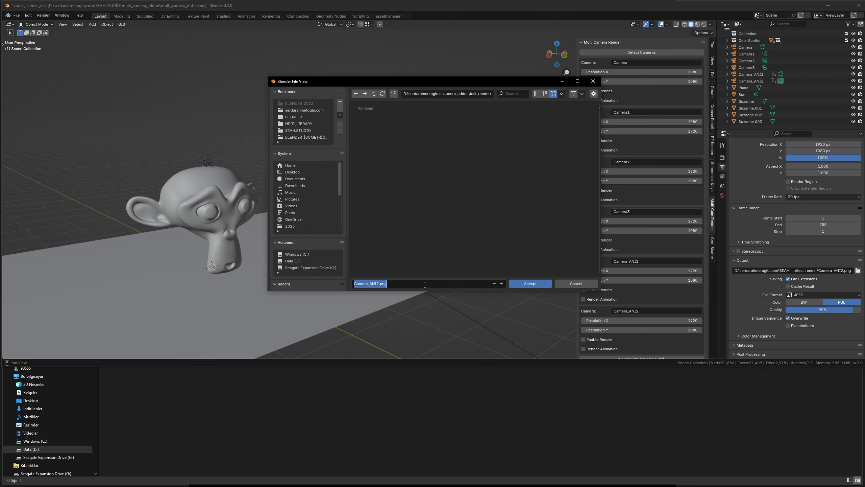
key(BackSpace)
click(530, 283)
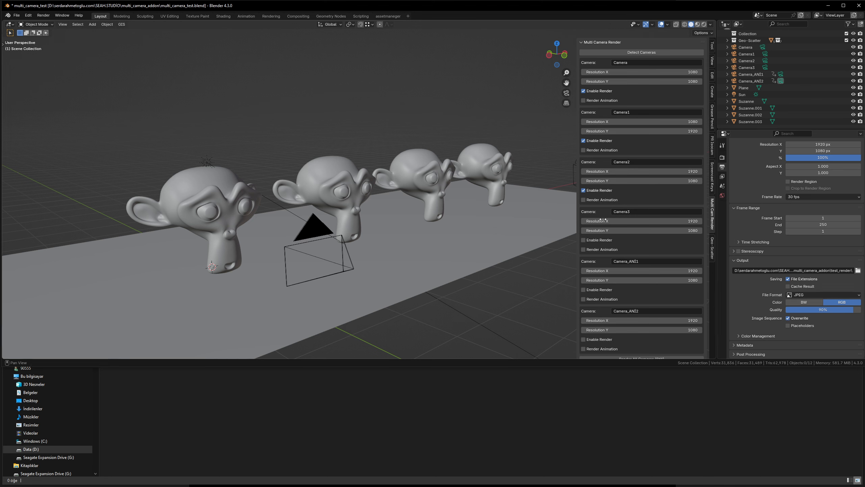
Step: Render stills from the enabled cameras and show the images in the test_render folder as extra large icons in File Explorer
scroll(634, 265, down, 1)
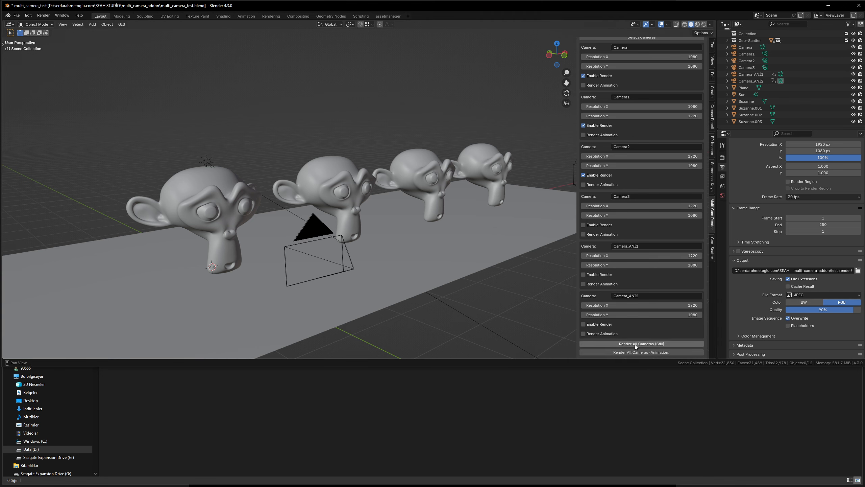
click(636, 344)
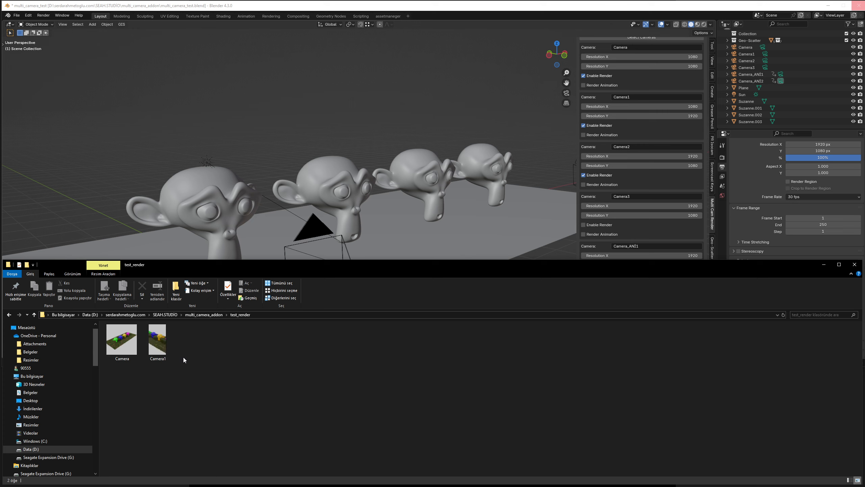
right_click(238, 376)
mouse_move(285, 384)
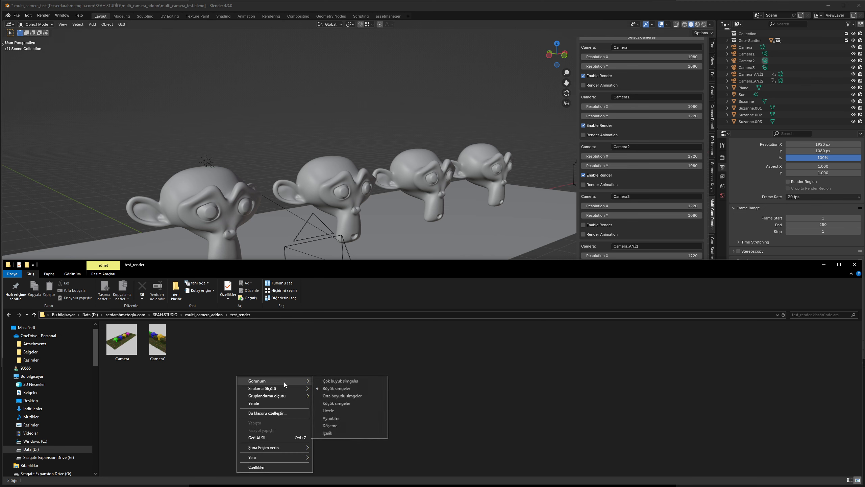
click(340, 381)
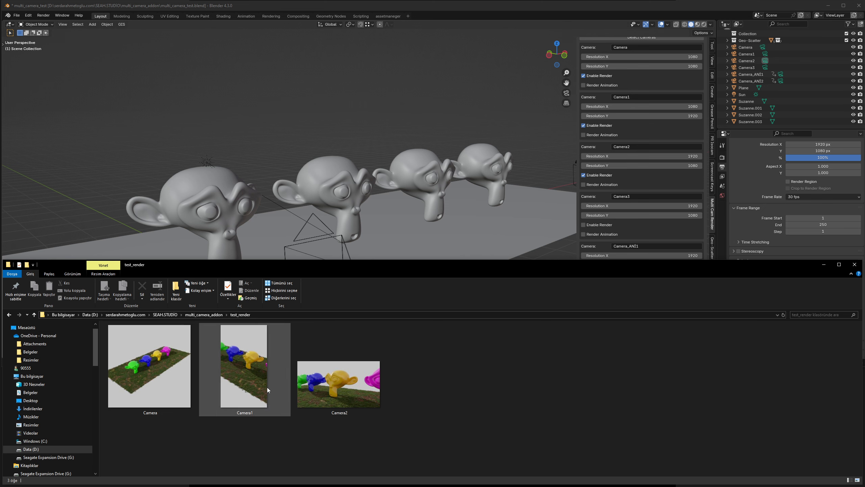
Step: Return to Blender and detect the scene's cameras again to reset their resolution and render settings
click(638, 85)
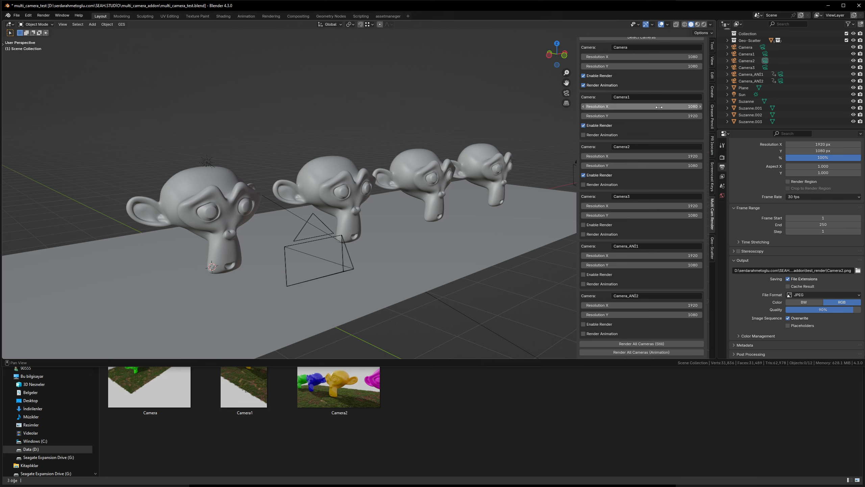
scroll(641, 99, up, 2)
scroll(640, 112, down, 2)
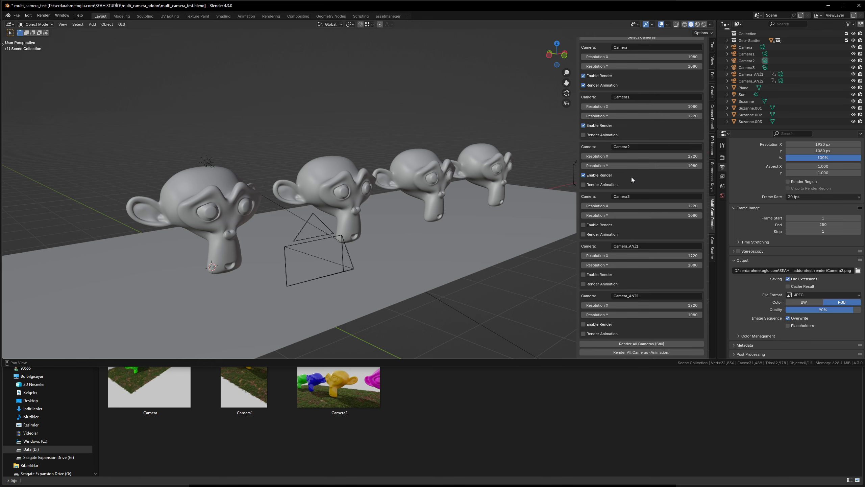
scroll(633, 177, up, 1)
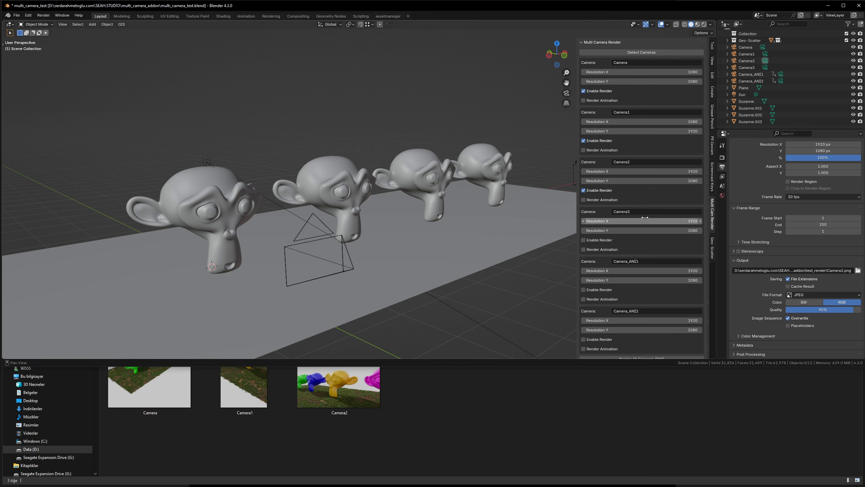
click(629, 53)
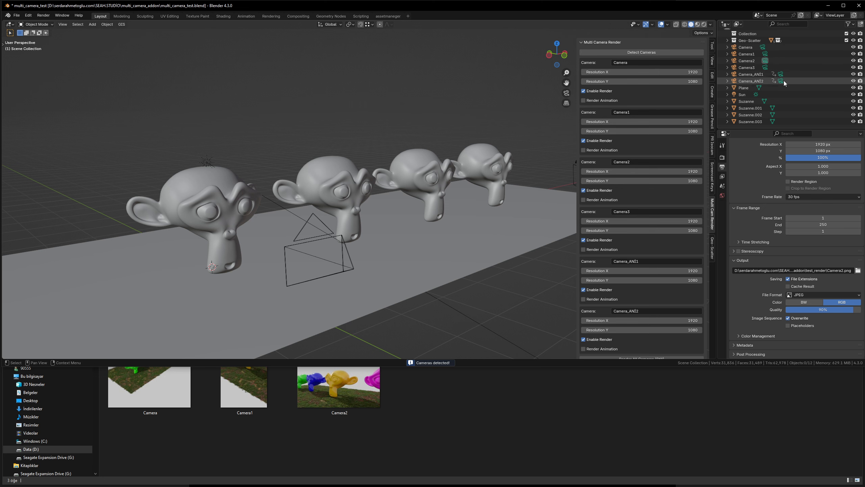
Step: Make Camera_ANİ1 the active camera, look through it, and enable Render Animation for it at Resolution X 1920
click(779, 75)
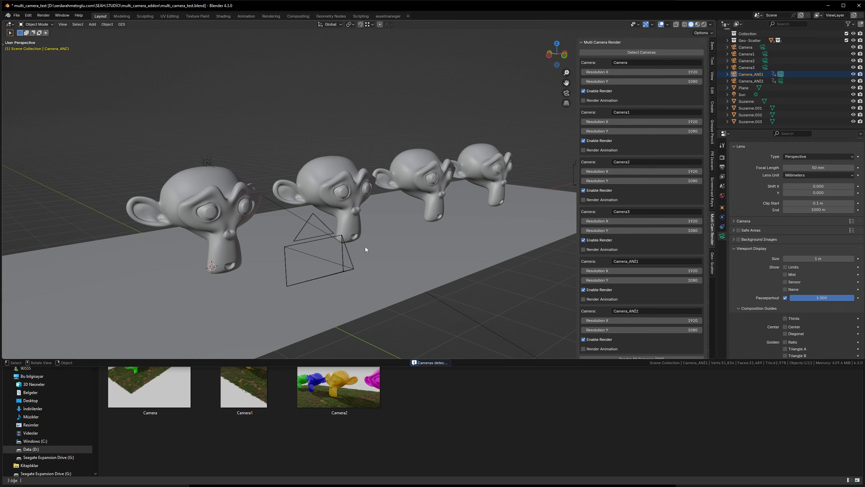
key(KP_0)
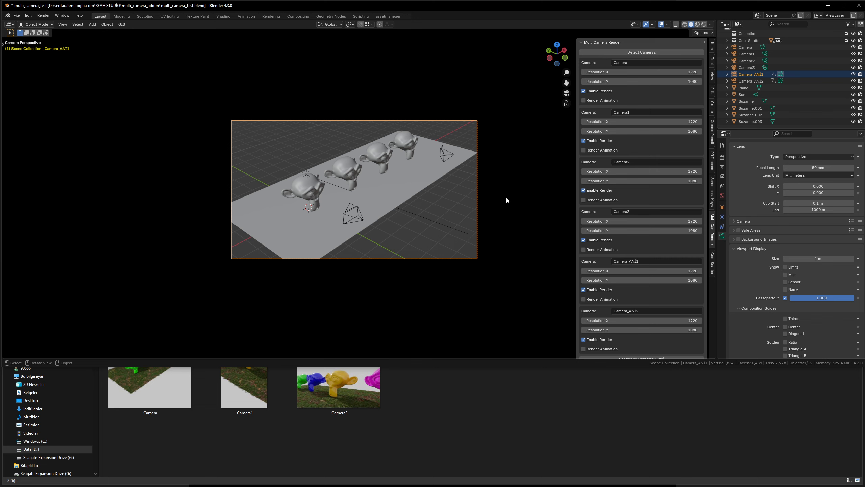
click(662, 271)
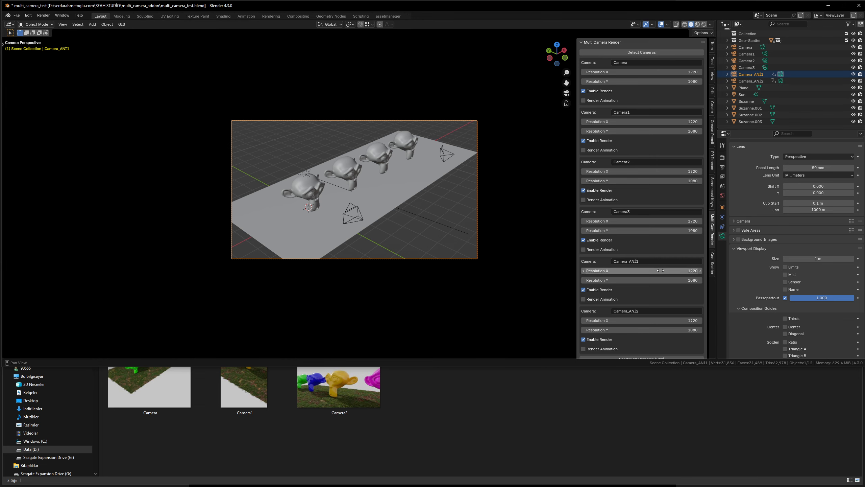
key(Return)
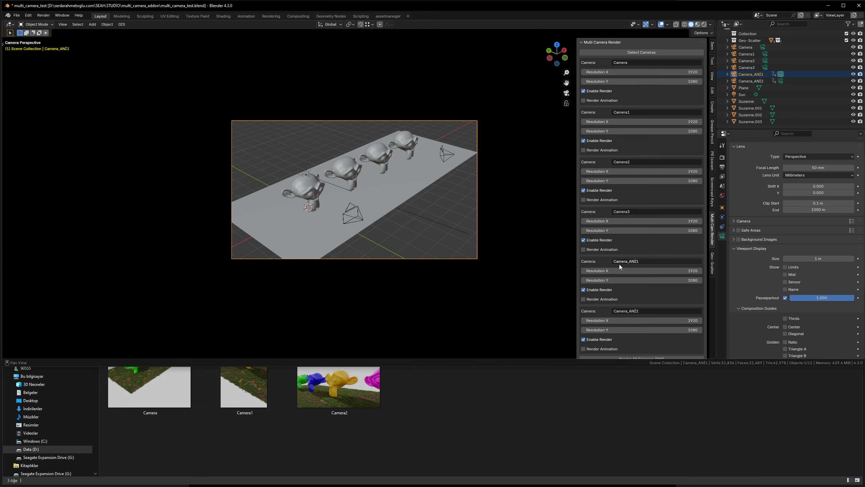
click(584, 299)
Step: Set Camera_ANİ2's resolution to 1080 × 1920 in the Multi Camera Render settings
click(658, 322)
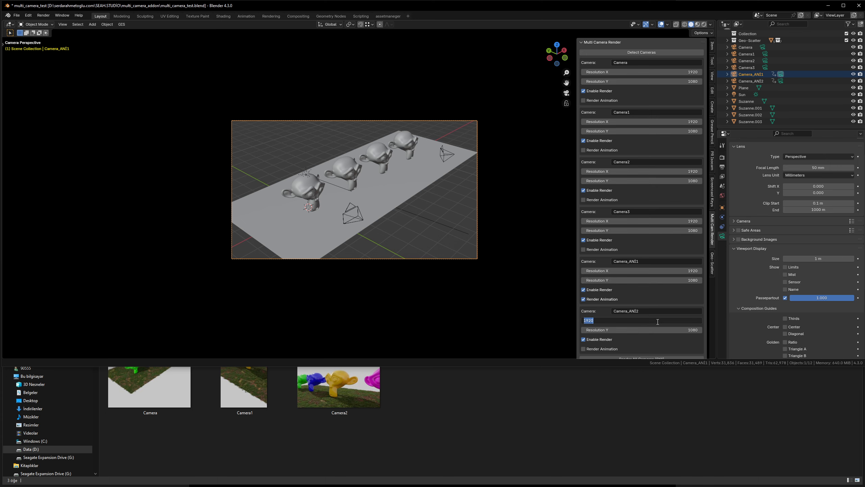
text(1080)
key(Tab)
text(1920)
key(Return)
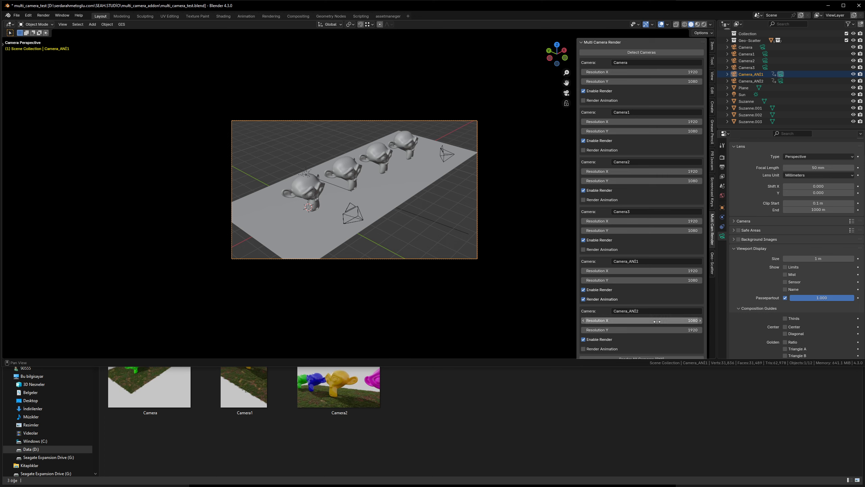
Step: Set the render output file format to FFmpeg Video and expand its Encoding settings
scroll(629, 331, down, 2)
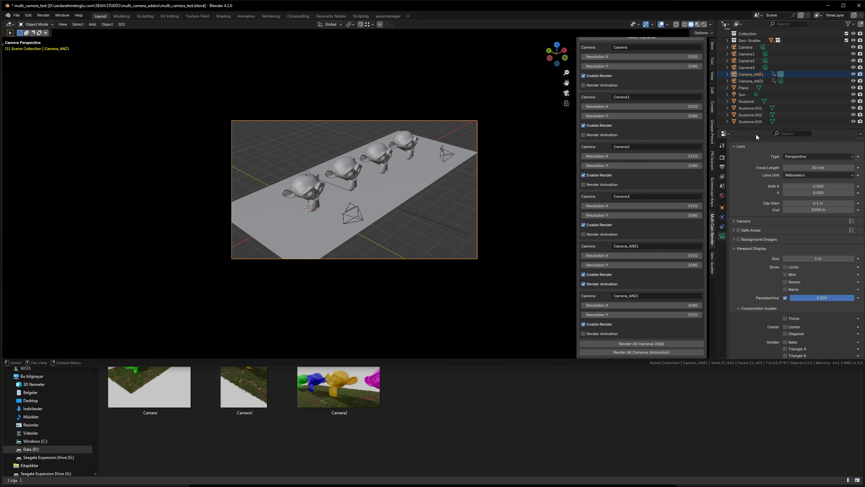
click(723, 166)
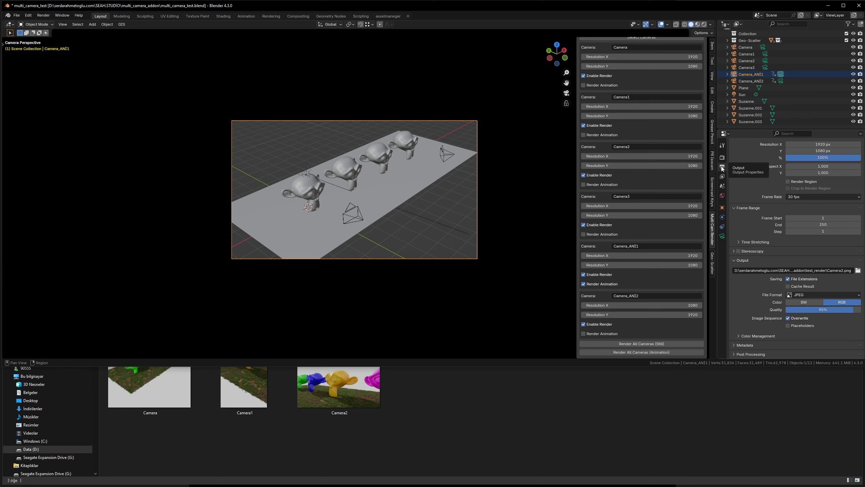
click(817, 294)
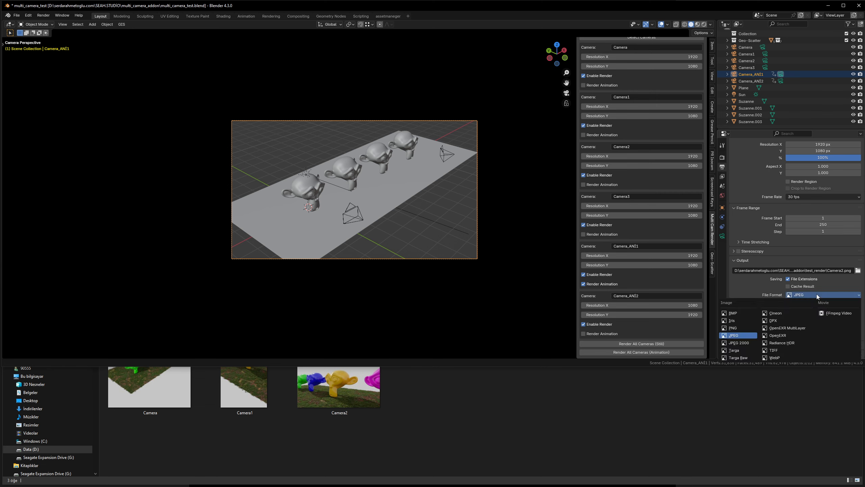
click(832, 314)
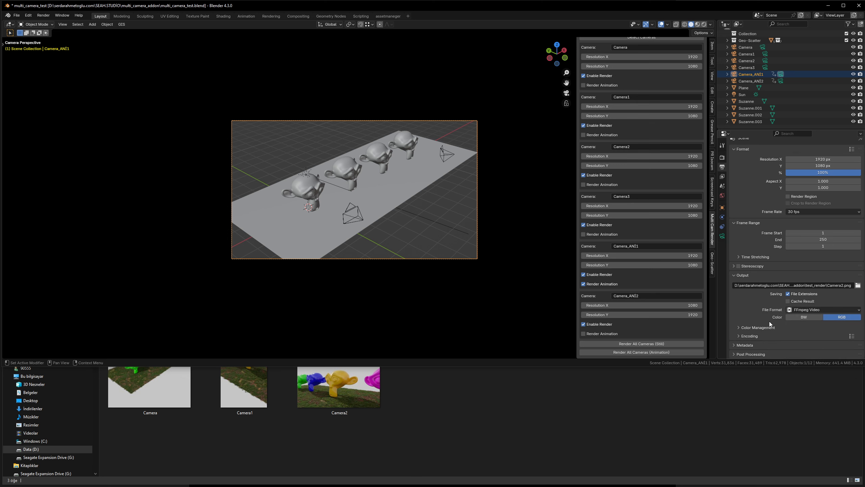
click(755, 336)
scroll(787, 328, down, 3)
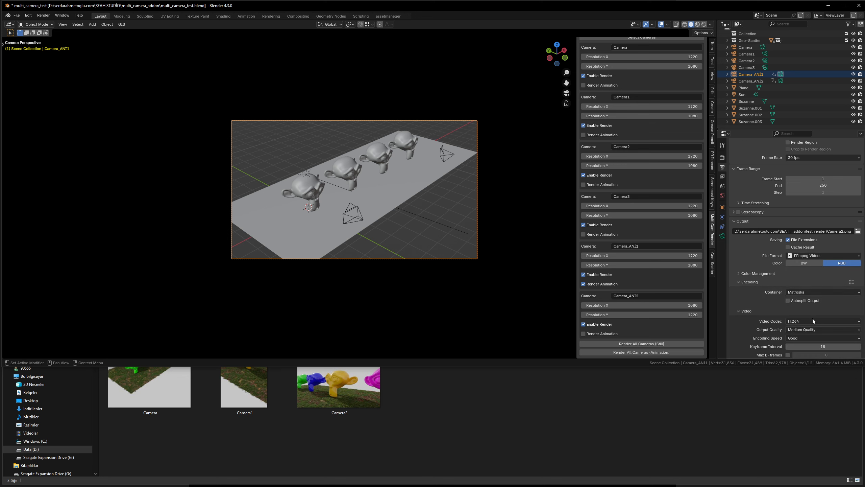
Step: Set the video container to MPEG-4 and point the output path to the test_render folder without a file name
click(804, 290)
click(802, 232)
click(508, 423)
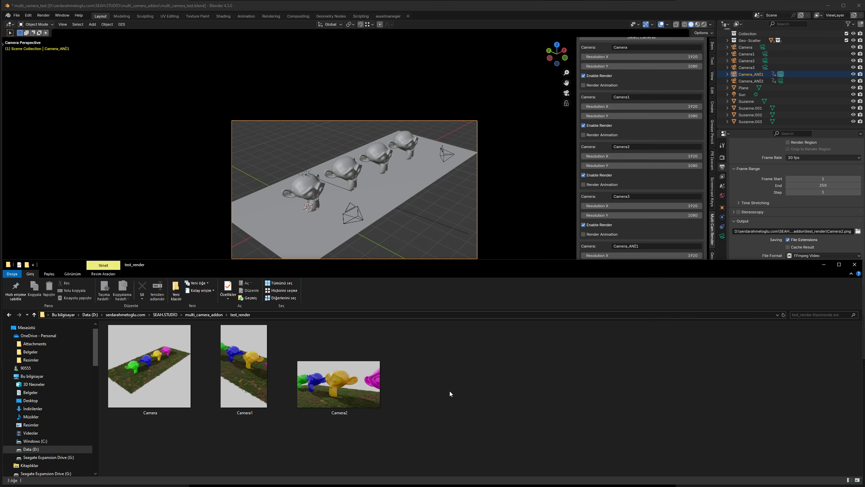
click(858, 231)
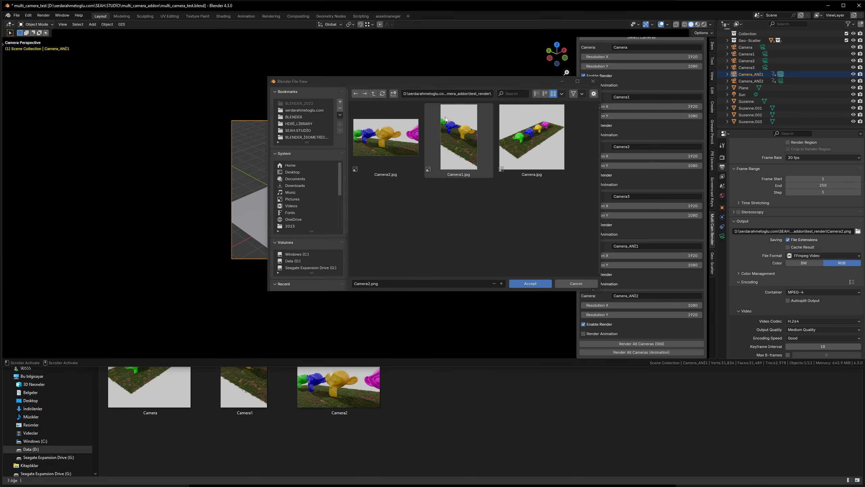
click(389, 284)
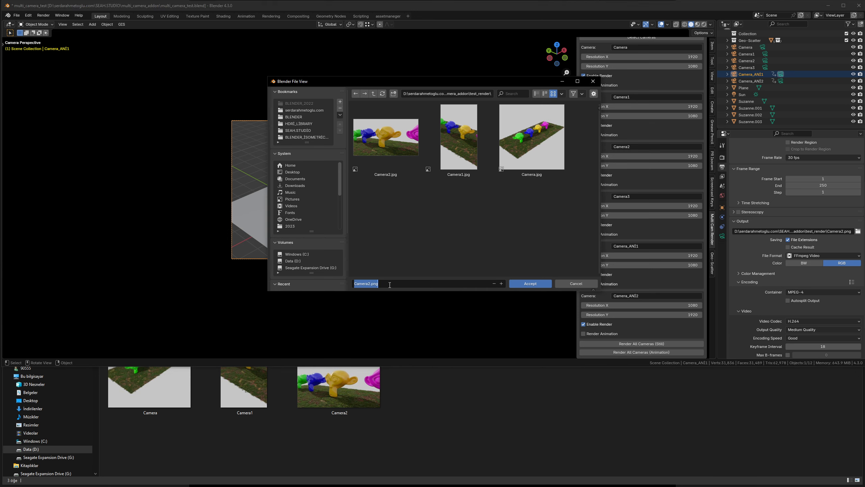
key(BackSpace)
click(530, 284)
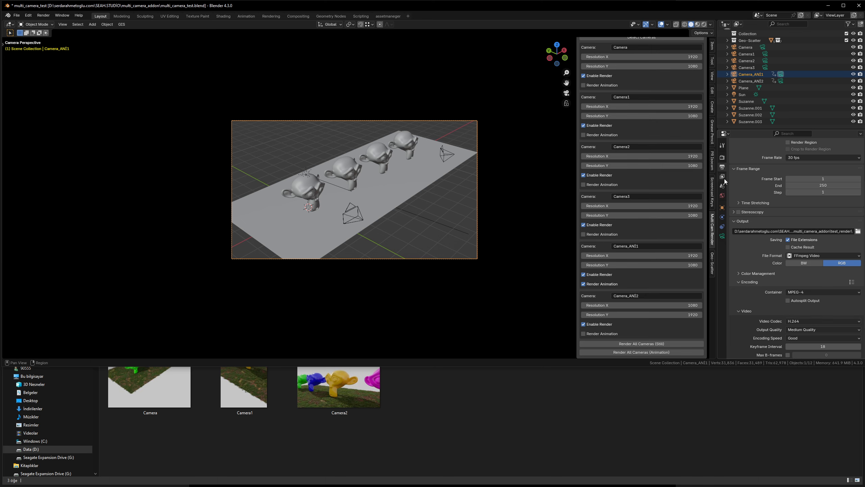
Step: Set the scene's end frame to 30 in the output frame range
click(821, 186)
text(30)
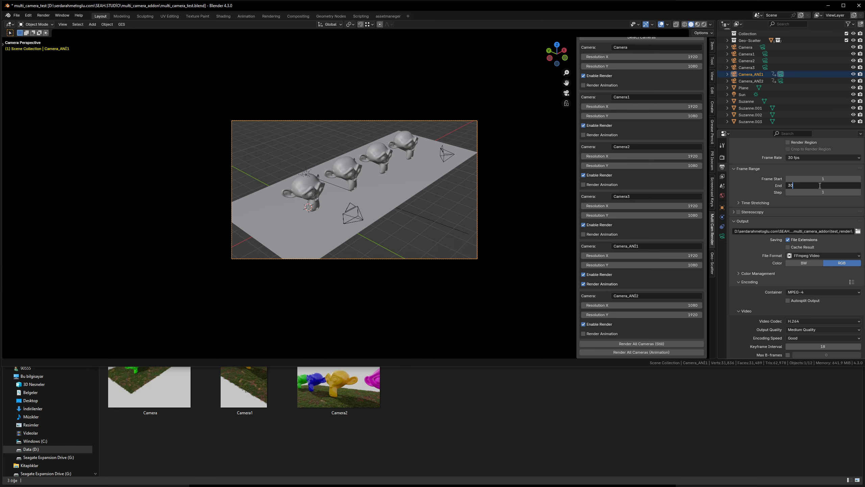
key(Return)
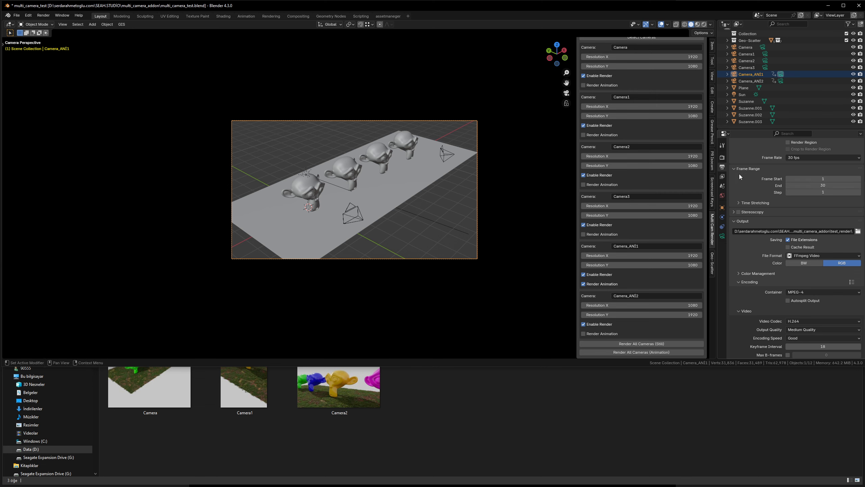
Step: Set the final render's noise threshold to 0.5 and its maximum samples to 16
click(722, 158)
click(830, 196)
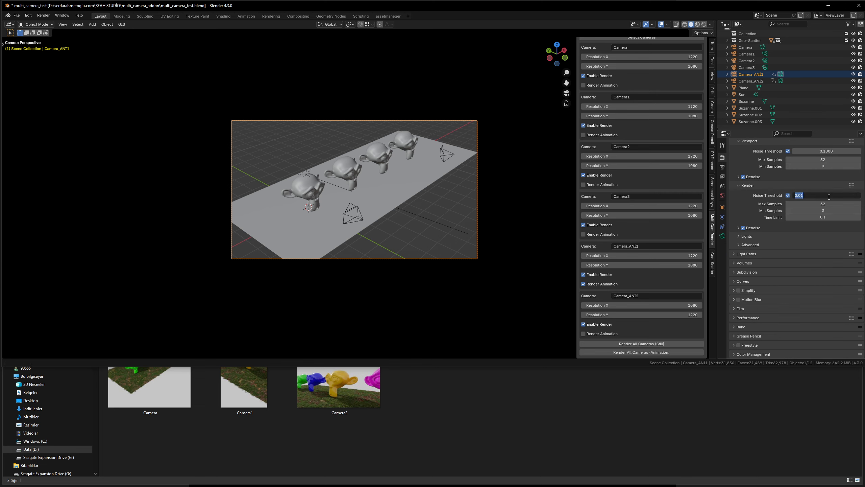
text(0.5)
key(Return)
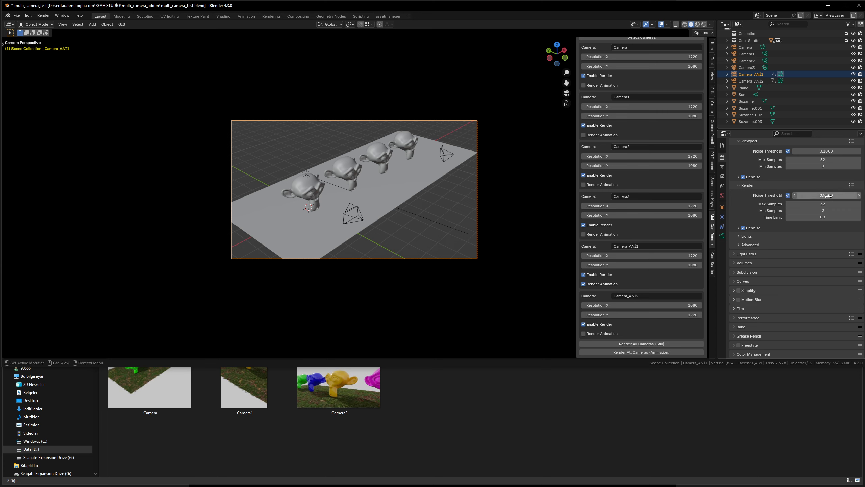
click(823, 203)
text(16)
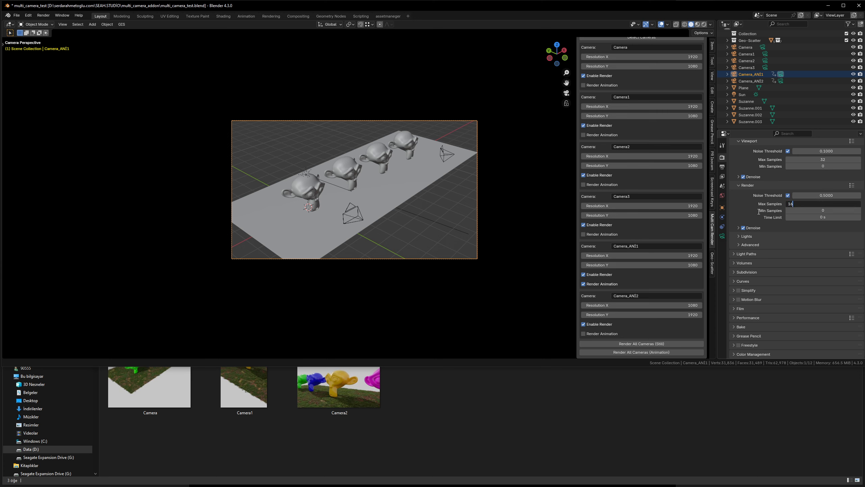
key(Return)
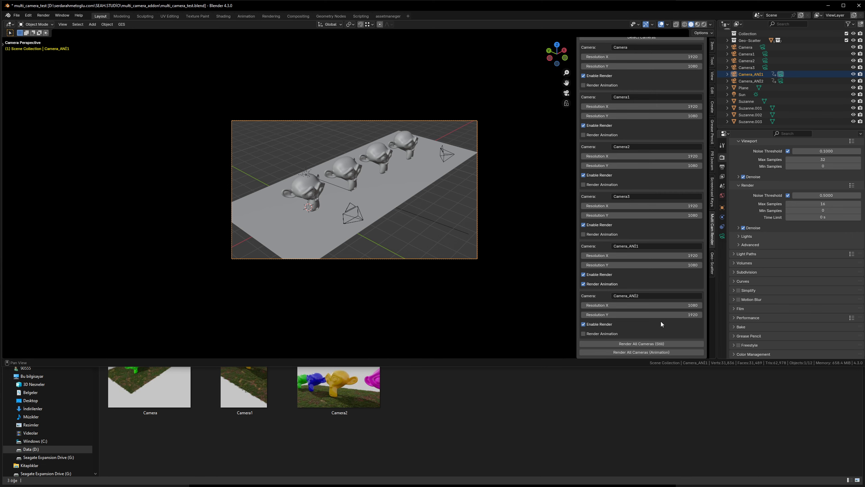
Step: Enable Render Animation for Camera_ANİ2, render the animations of all cameras, and switch to the test_render folder in File Explorer
click(583, 334)
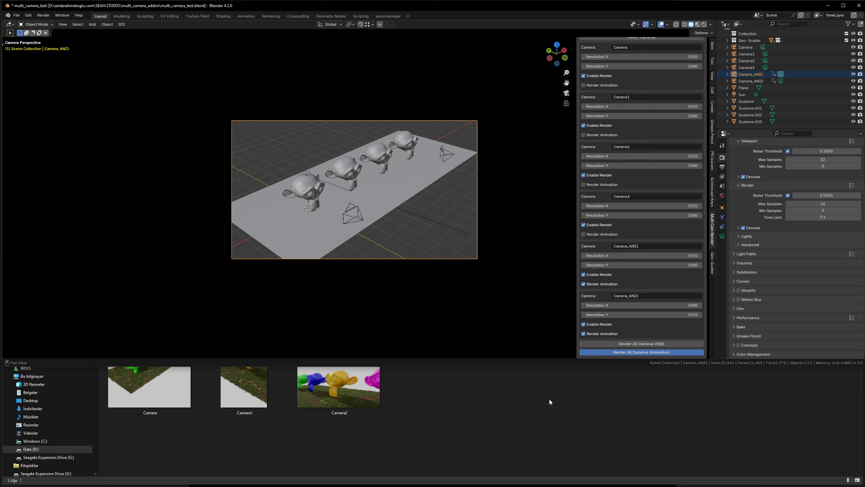
click(515, 394)
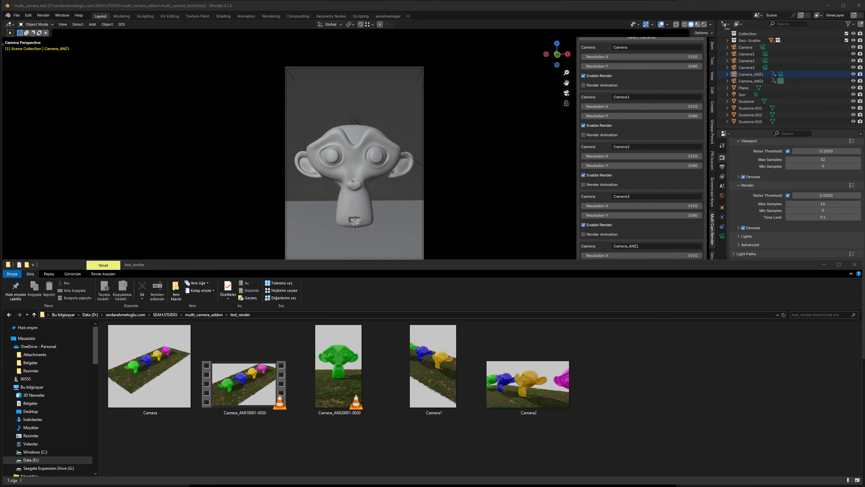
Step: Play the rendered Camera_ANİ1 and Camera_ANİ2 videos from the test_render folder in VLC, closing the player after each
drag(237, 435, 350, 427)
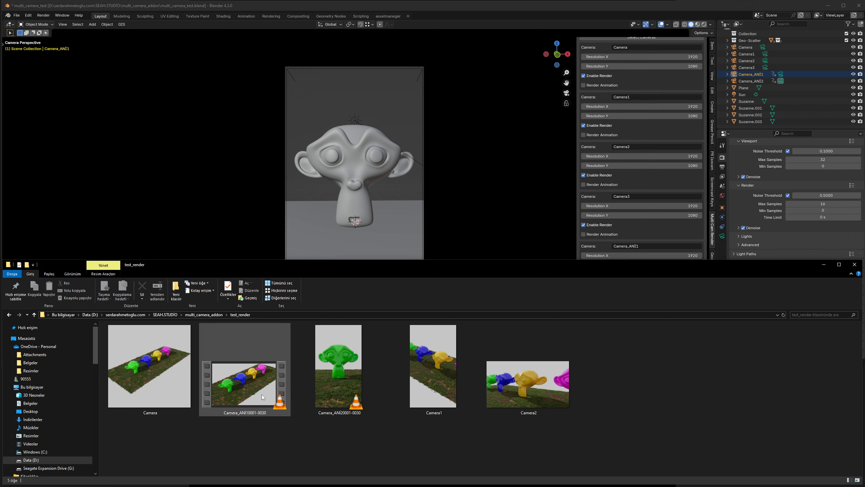
click(262, 394)
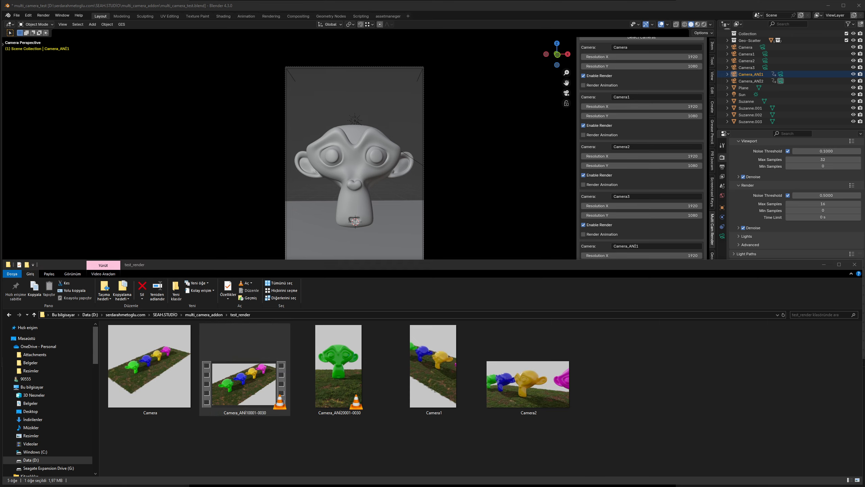
key(Return)
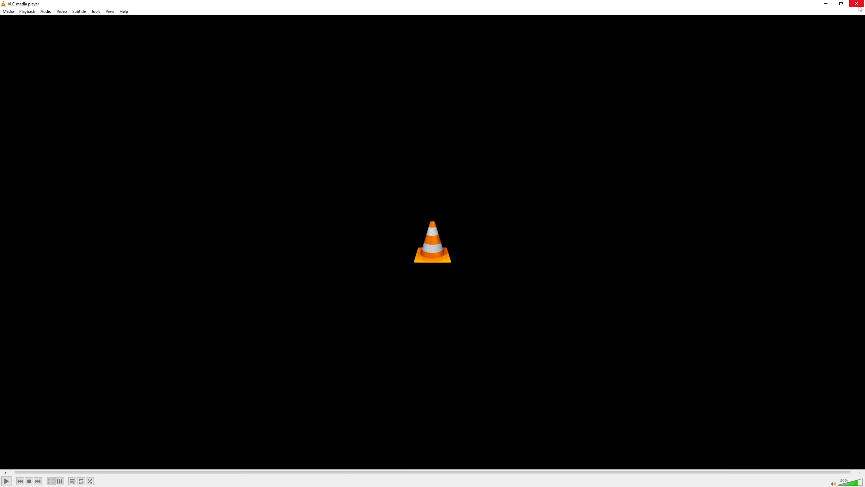
click(856, 4)
double_click(339, 370)
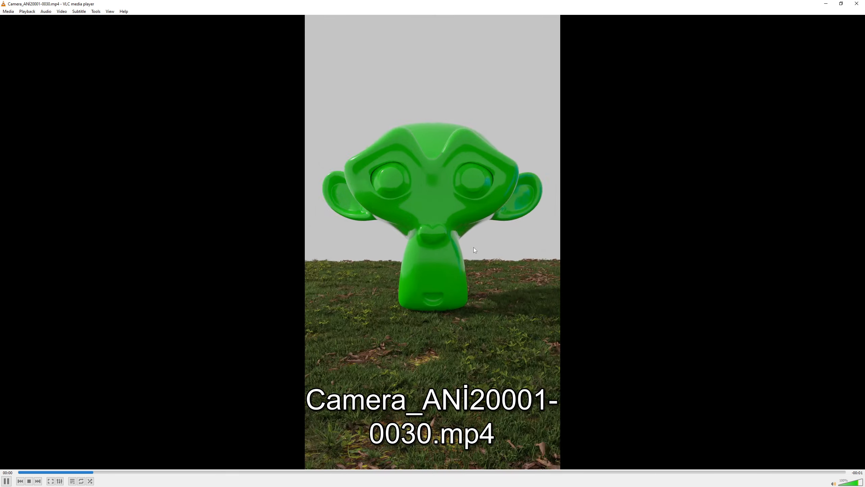
click(857, 4)
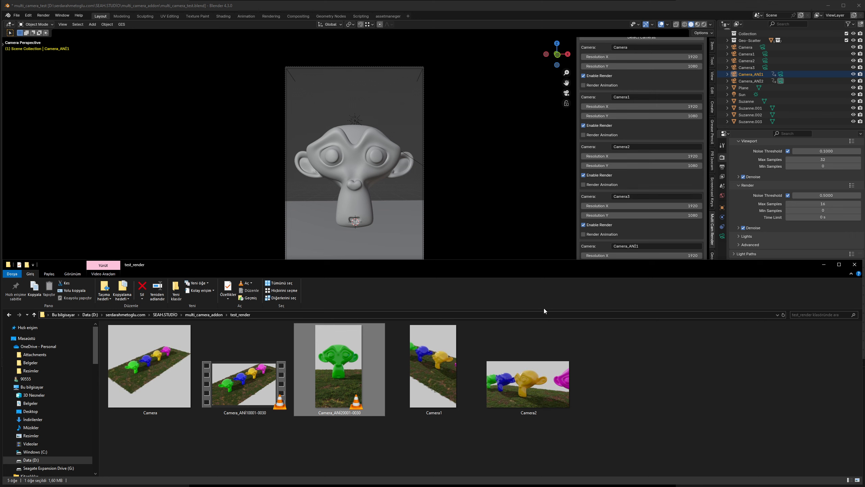
click(649, 357)
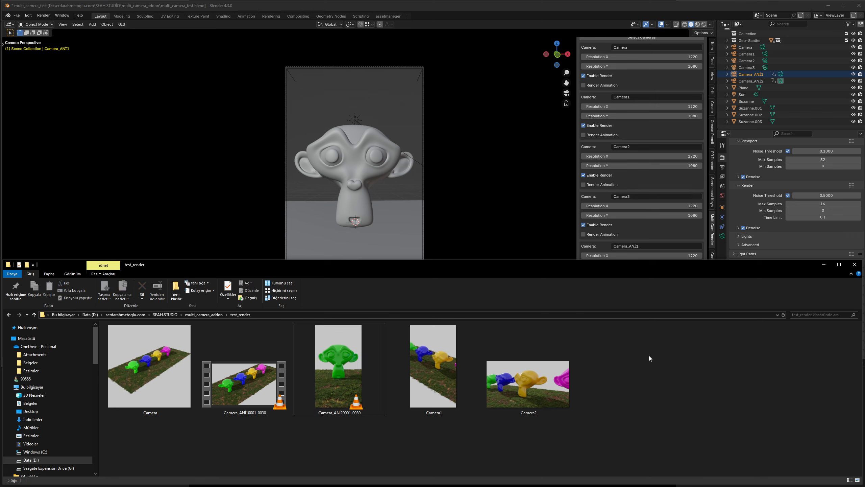